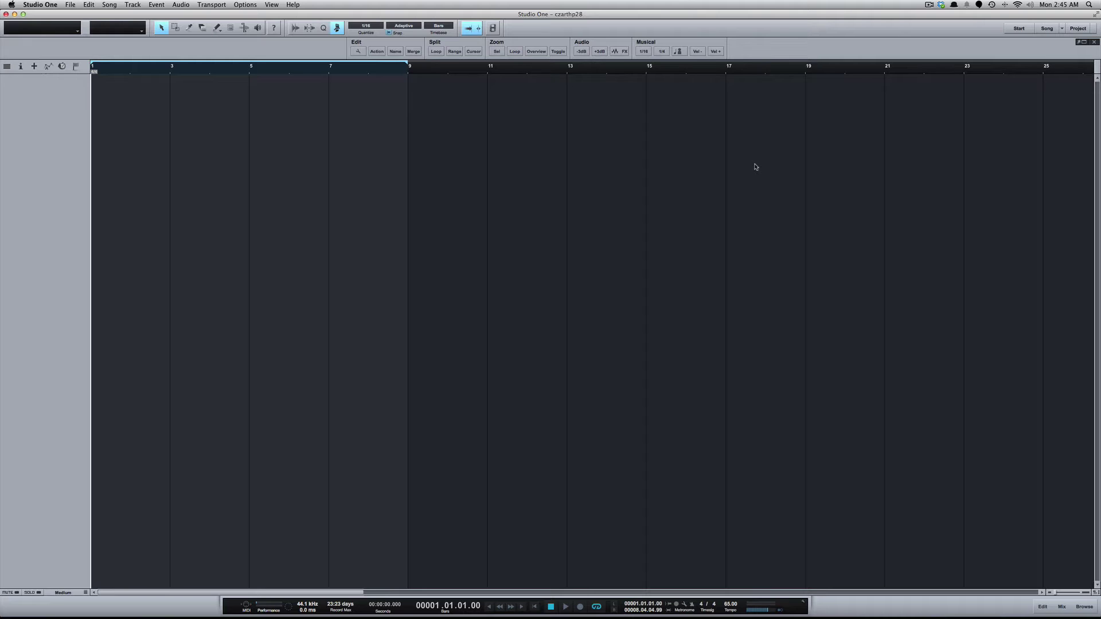
# - Show the file browser listing the czartho28 stem wav files beside the empty song
pyautogui.press('F5')
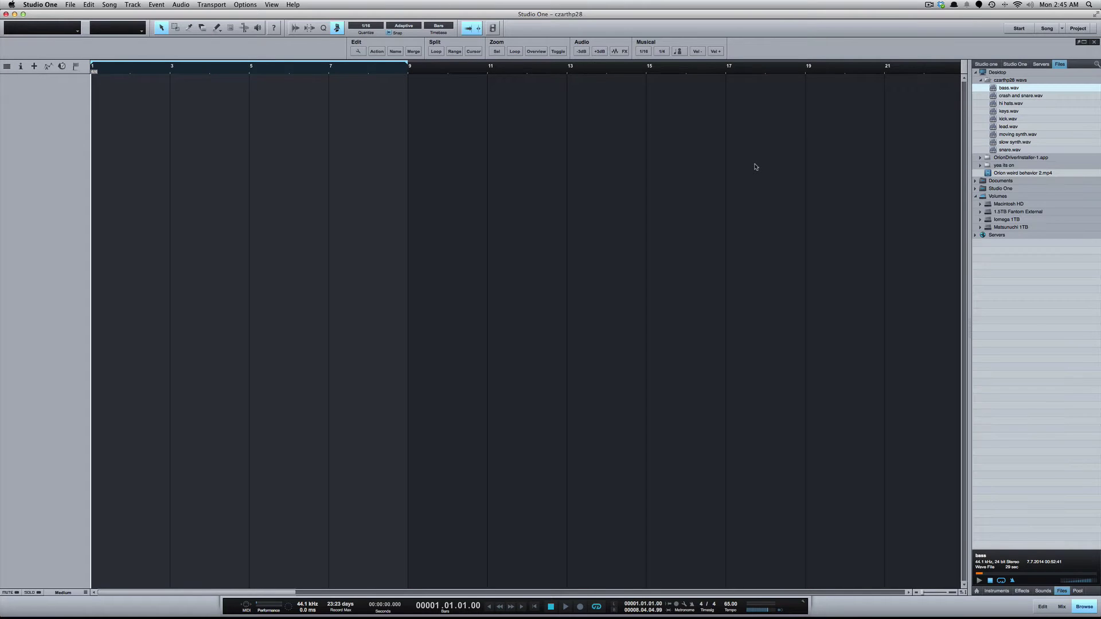
# - Import all nine stem wav files as tracks at bar 1 and play them back briefly
pyautogui.keyDown('shift'); pyautogui.click(1009, 151); pyautogui.keyUp('shift')
pyautogui.moveTo(1014, 95); pyautogui.dragTo(94, 160)
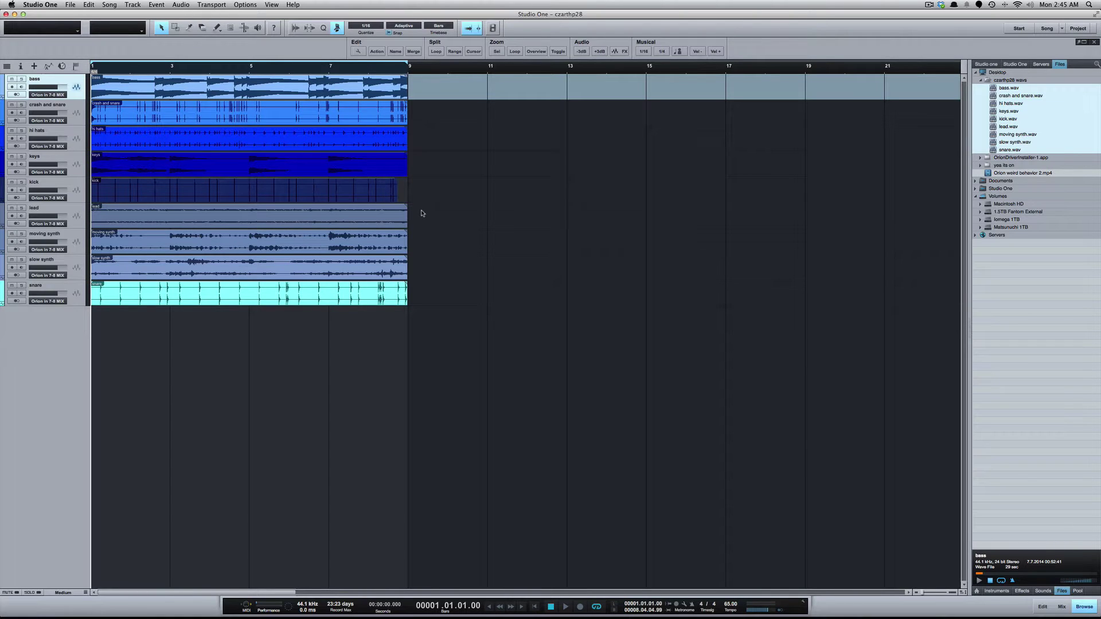
pyautogui.press('space')
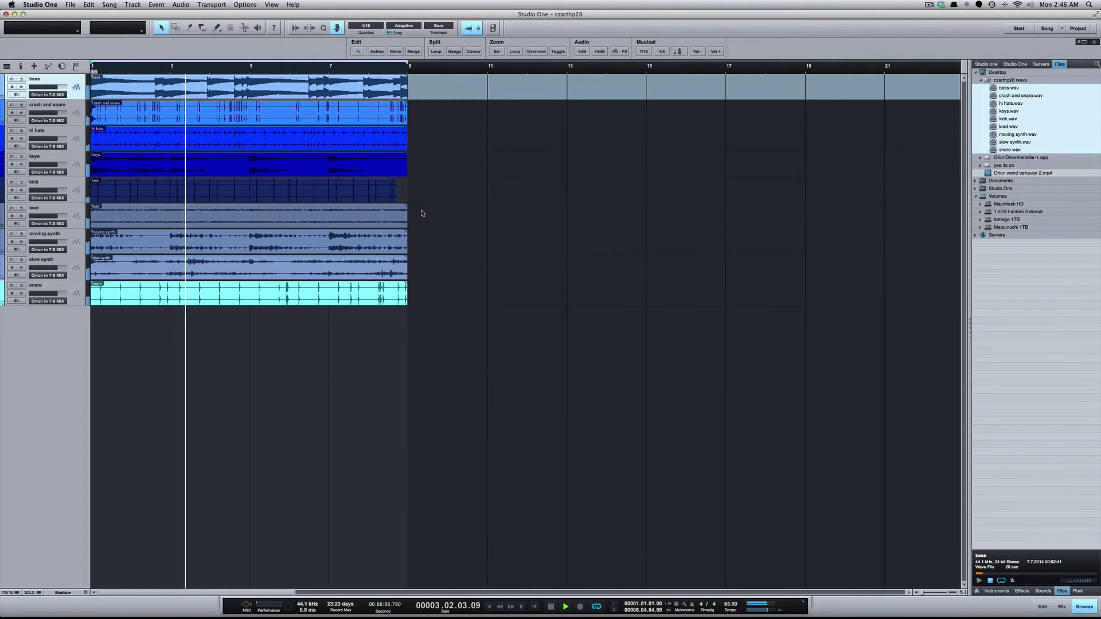
pyautogui.press('space')
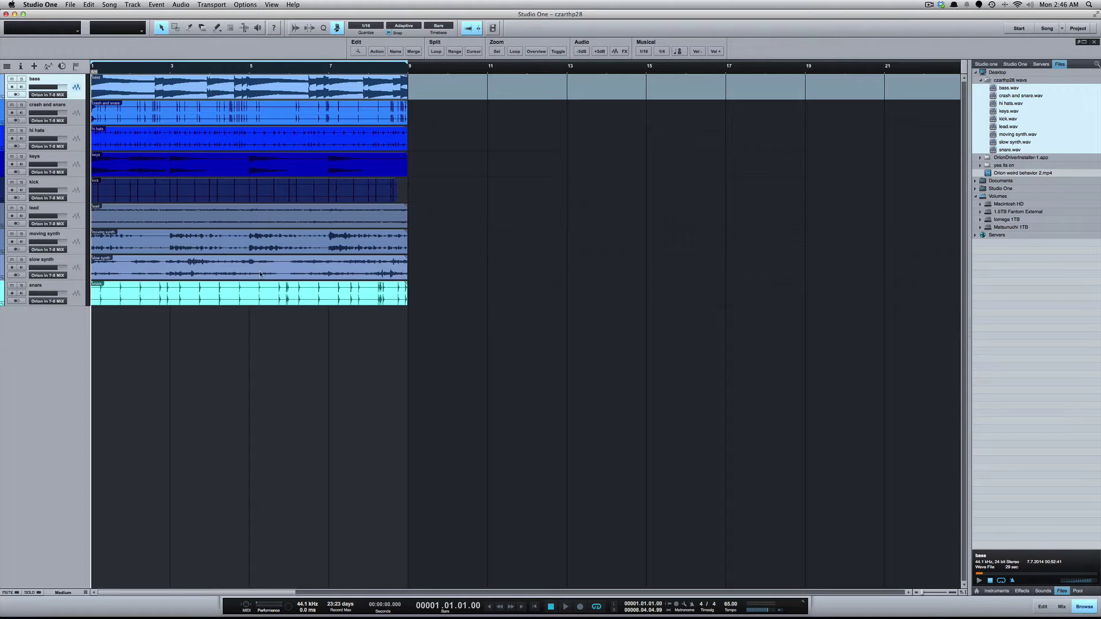
# - Move the kick track to the top and snare just below it, above bass
pyautogui.click(54, 189)
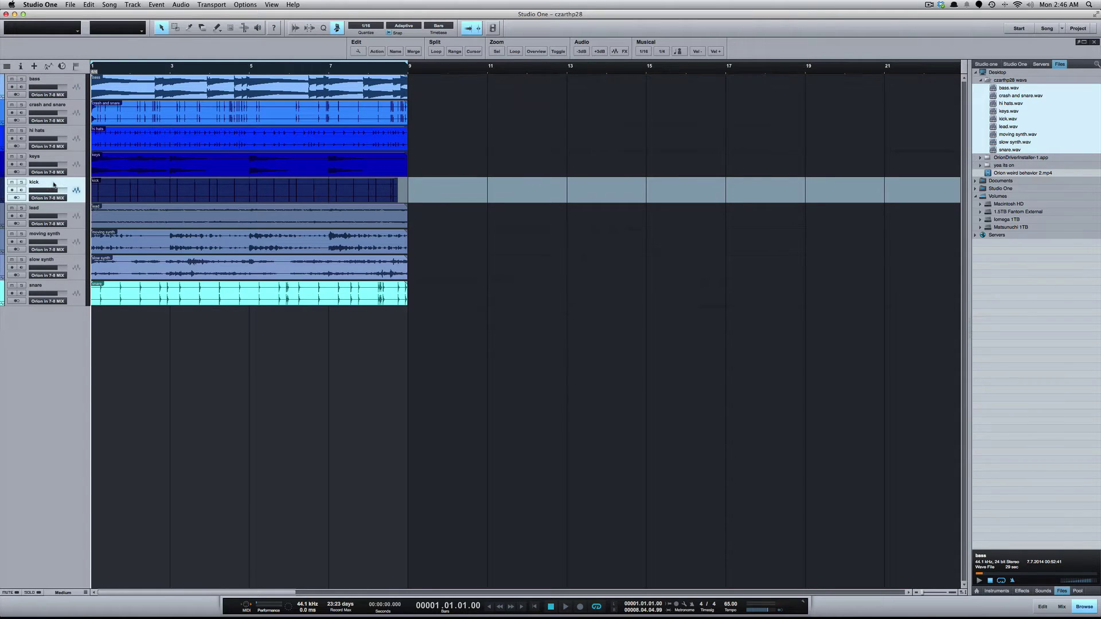
pyautogui.moveTo(41, 93); pyautogui.dragTo(45, 81)
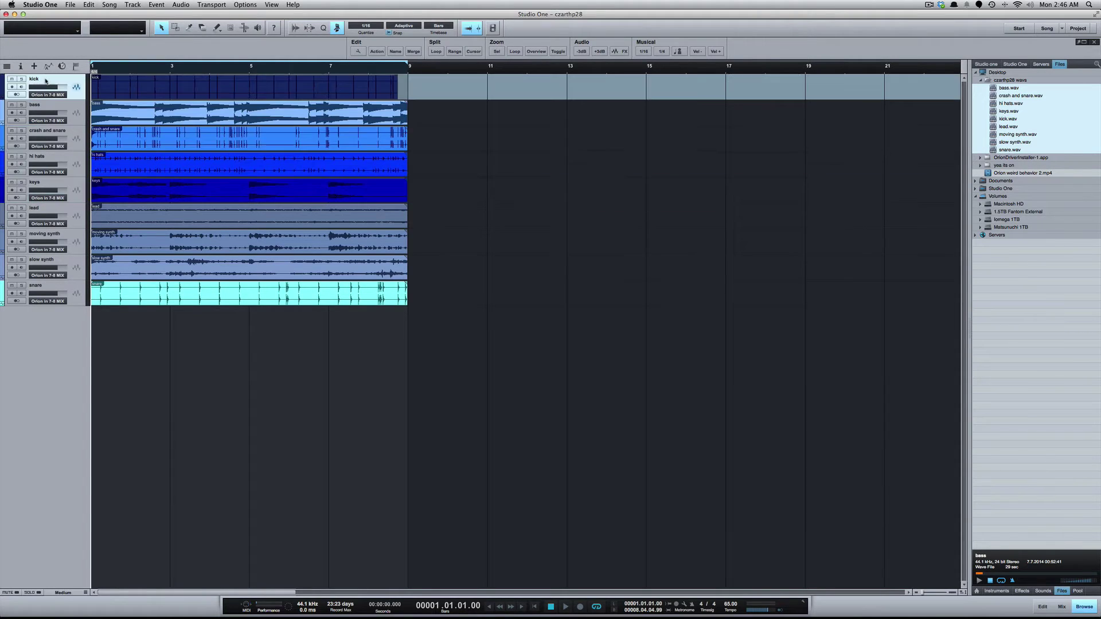
pyautogui.moveTo(61, 284); pyautogui.dragTo(48, 109)
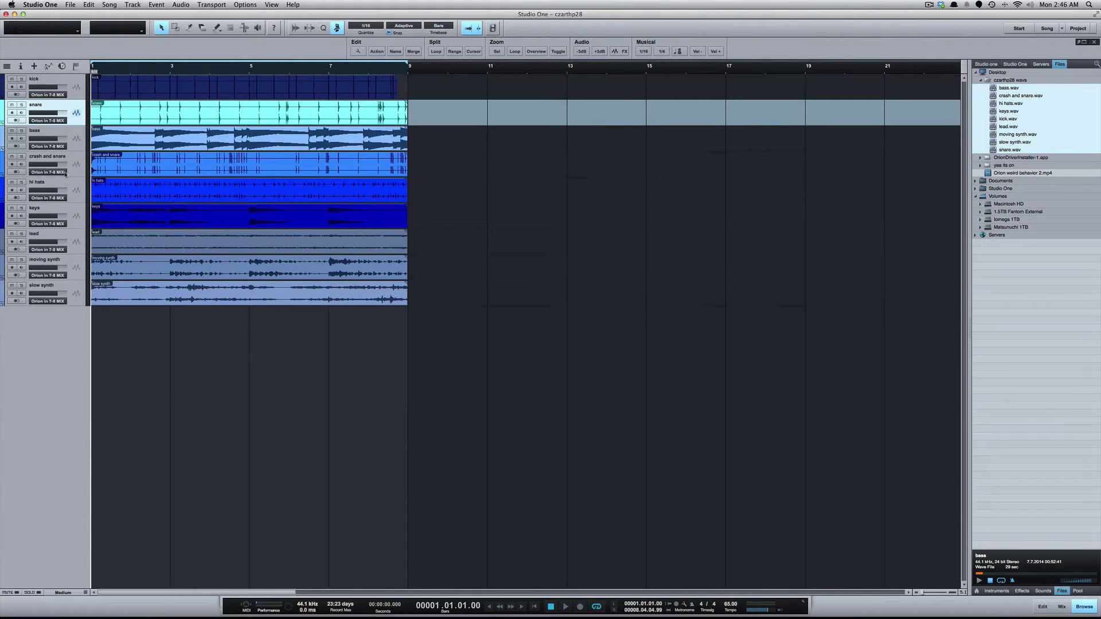
pyautogui.click(64, 134)
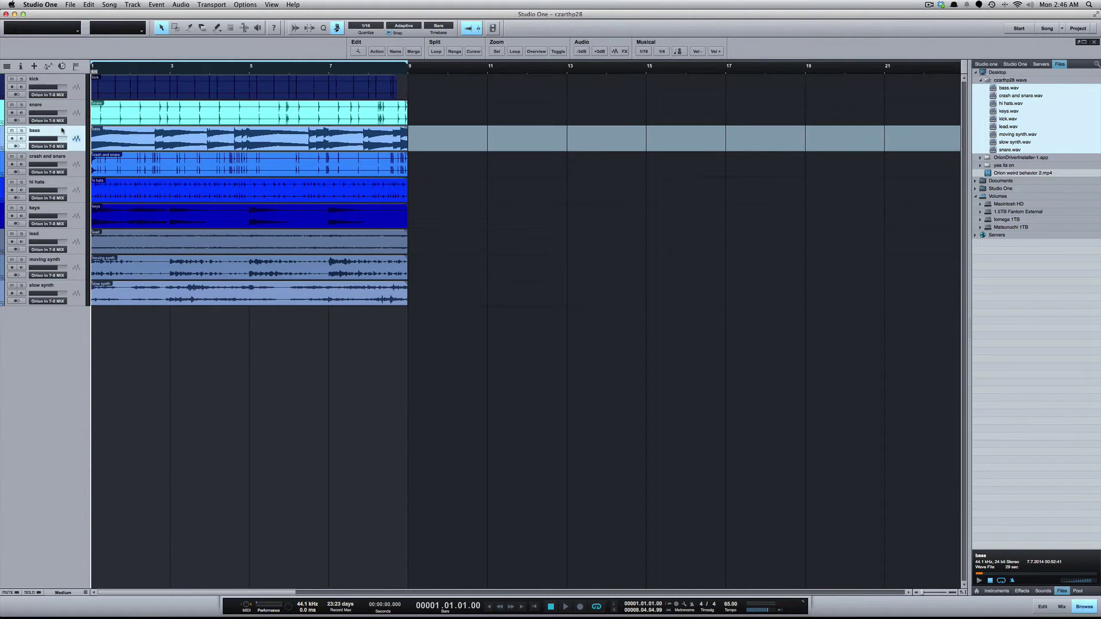
pyautogui.click(65, 85)
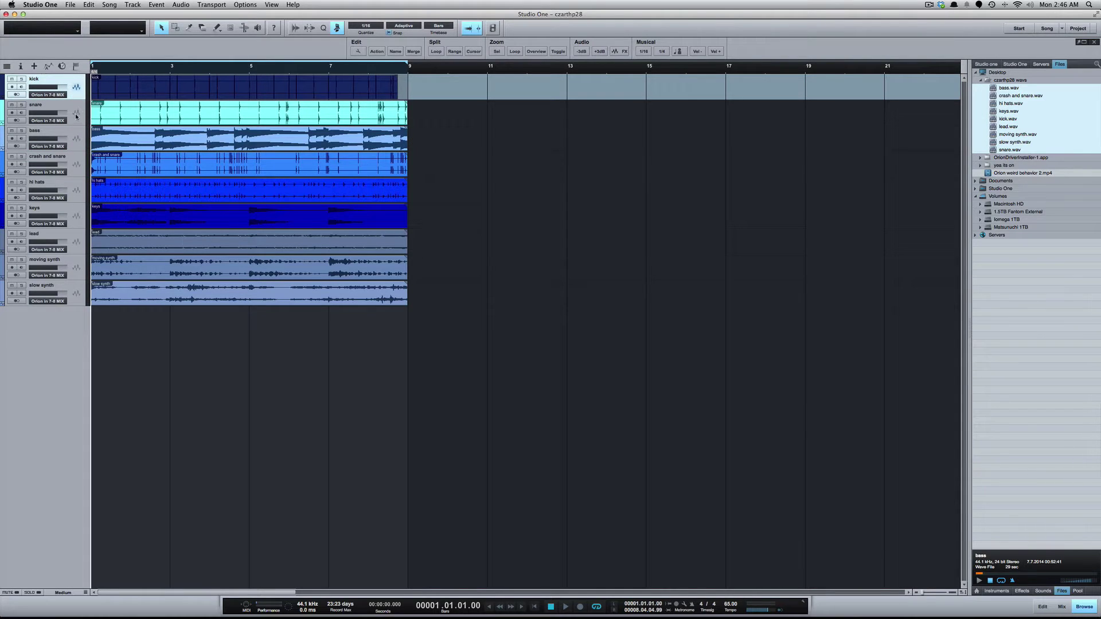
pyautogui.click(72, 109)
pyautogui.click(67, 133)
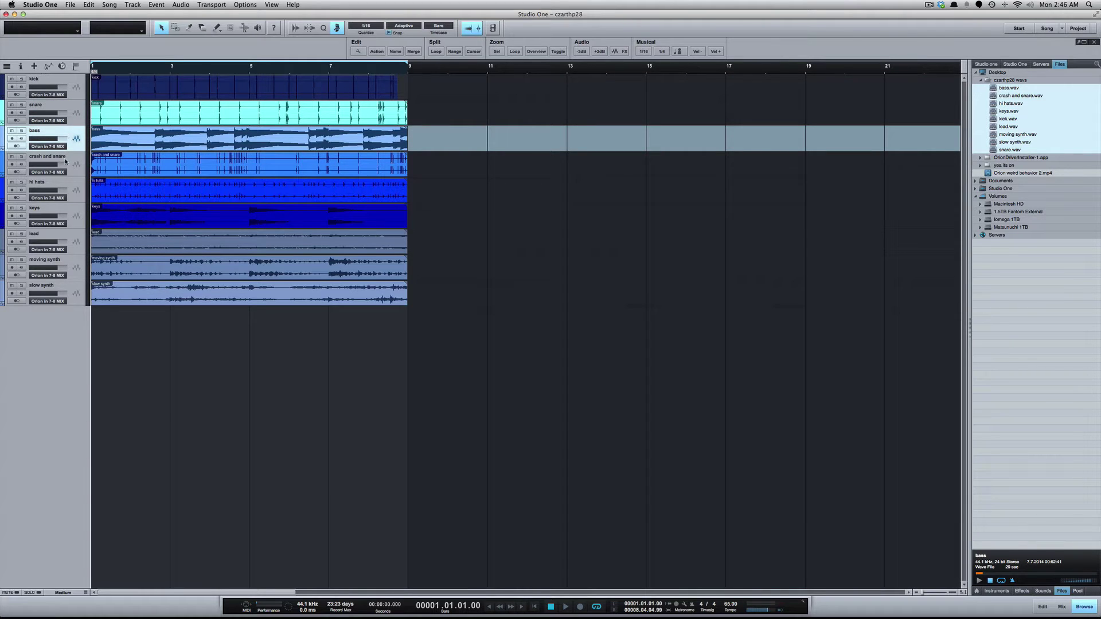
pyautogui.click(63, 81)
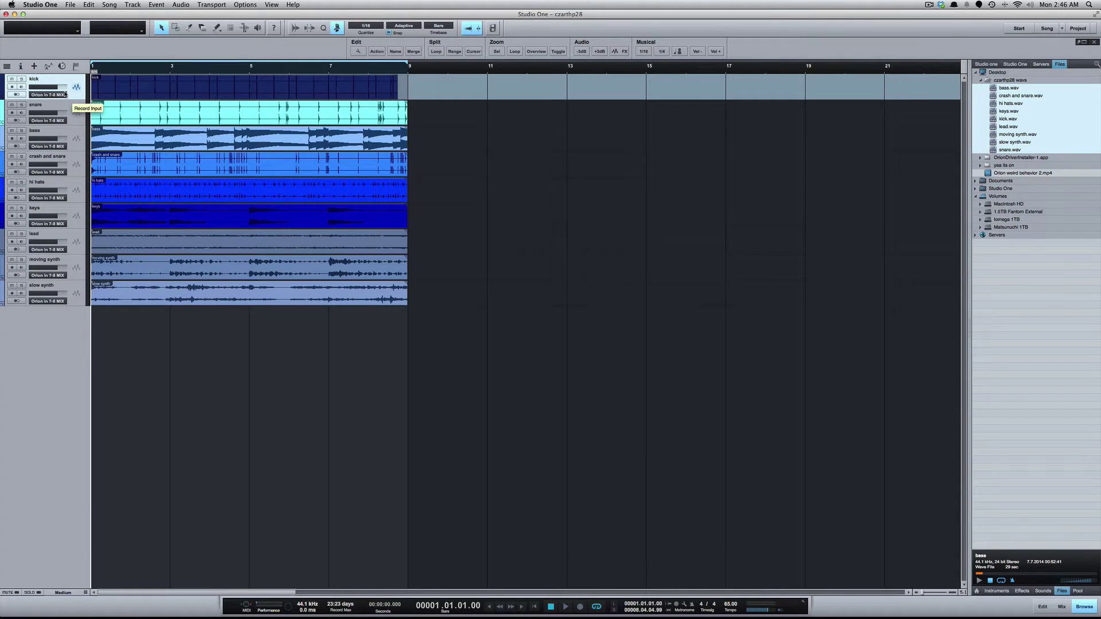
pyautogui.click(63, 108)
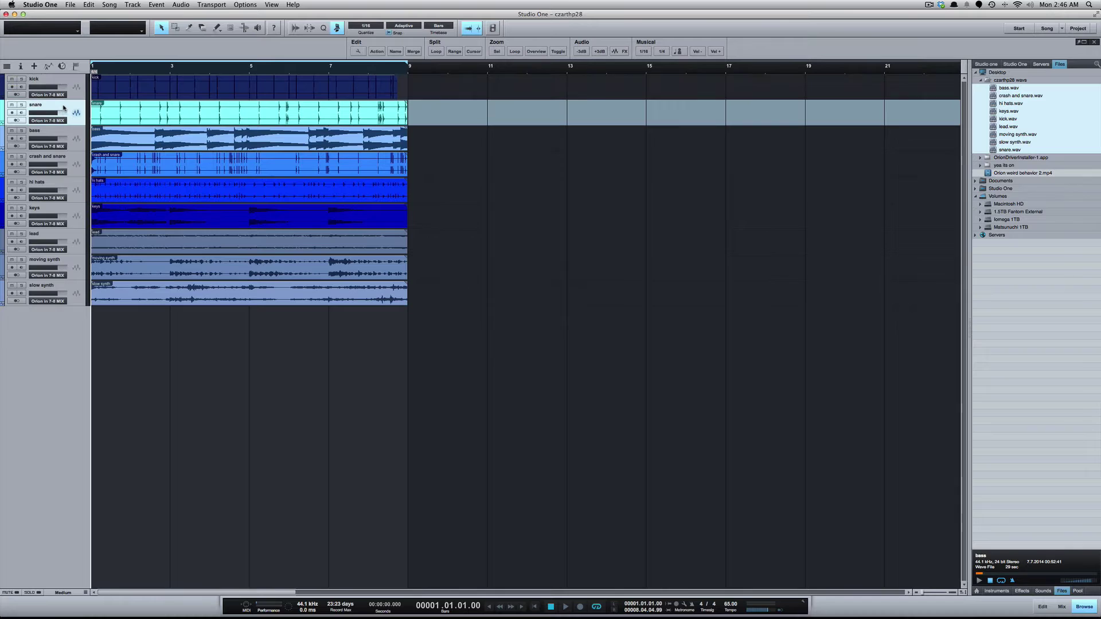
pyautogui.click(63, 130)
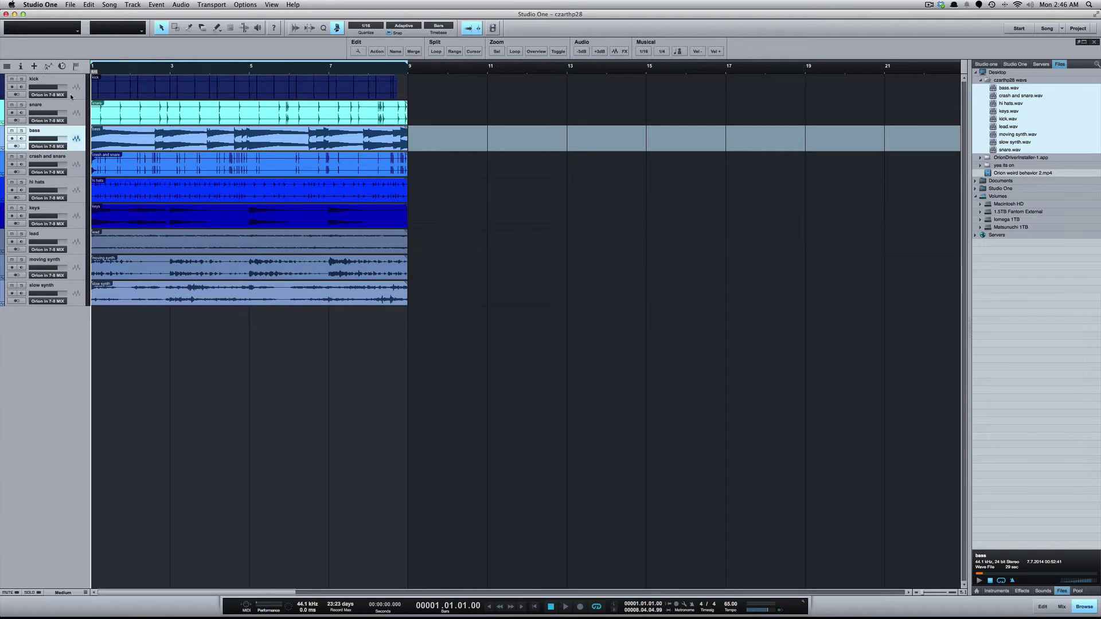
# - Switch the kick track's channel mode to mono and show the Console with all nine stem channels
pyautogui.click(62, 66)
pyautogui.click(62, 65)
pyautogui.click(61, 80)
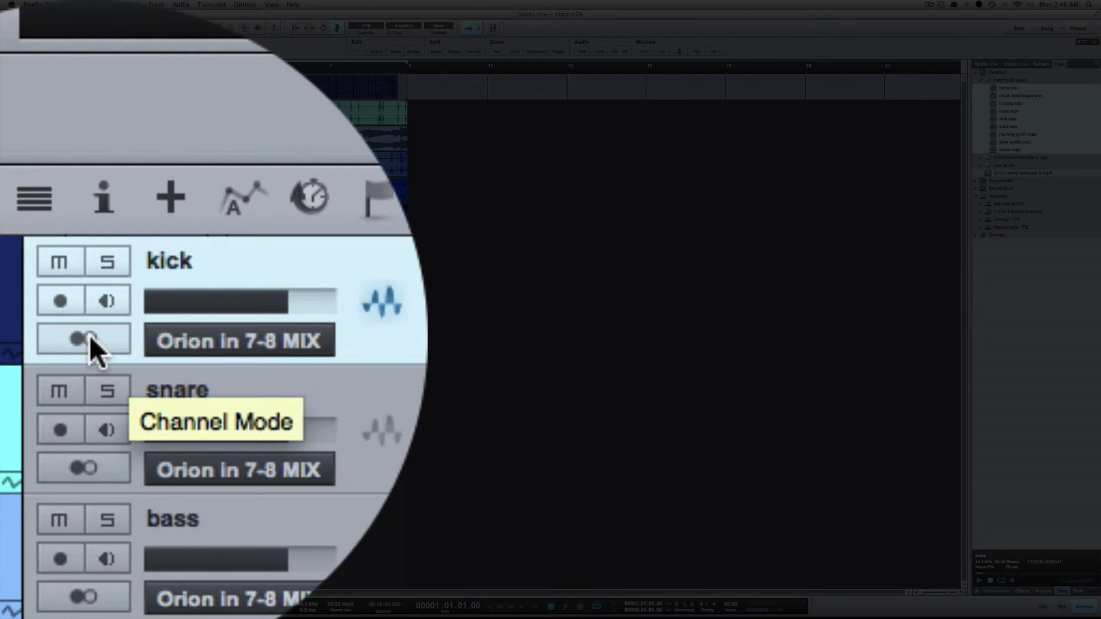
pyautogui.click(90, 336)
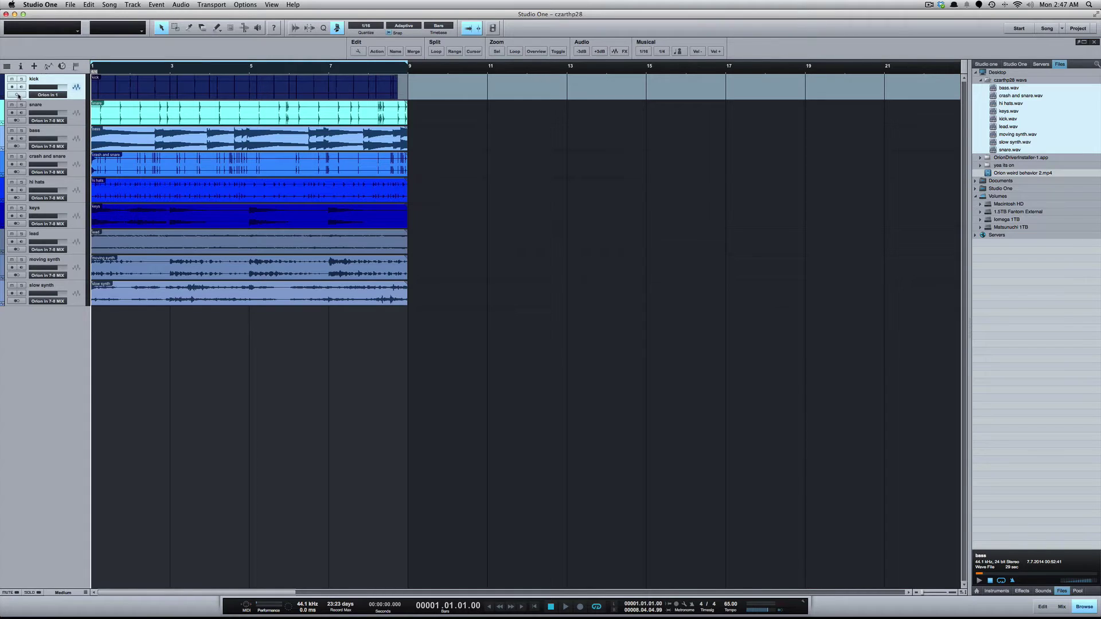
pyautogui.press('F3')
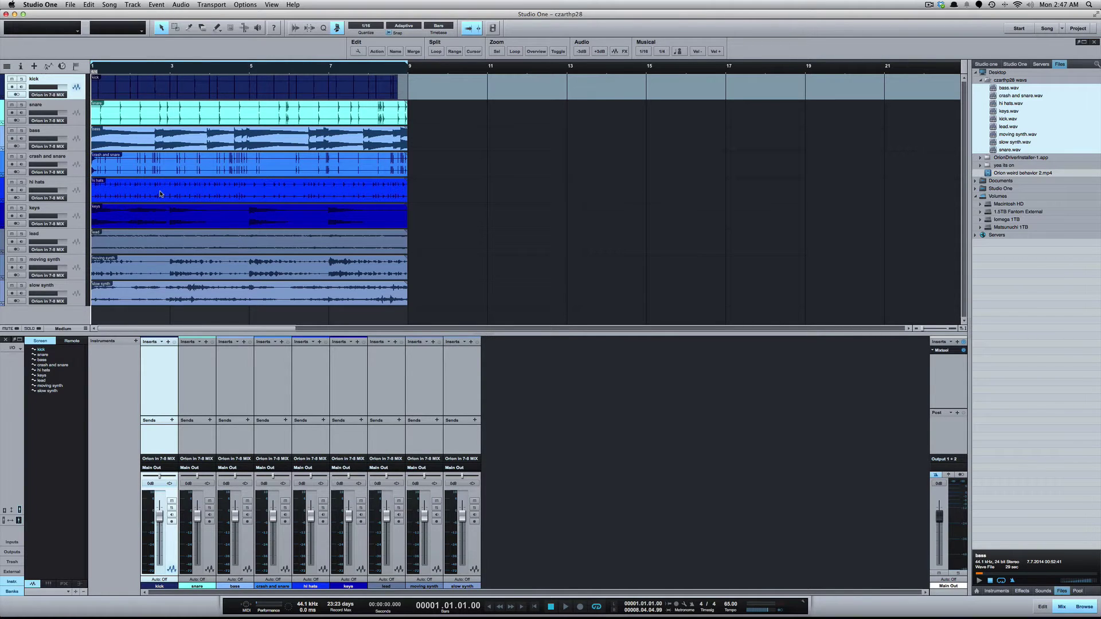
# - Solo the kick channel and audition it on playback
pyautogui.press('s')
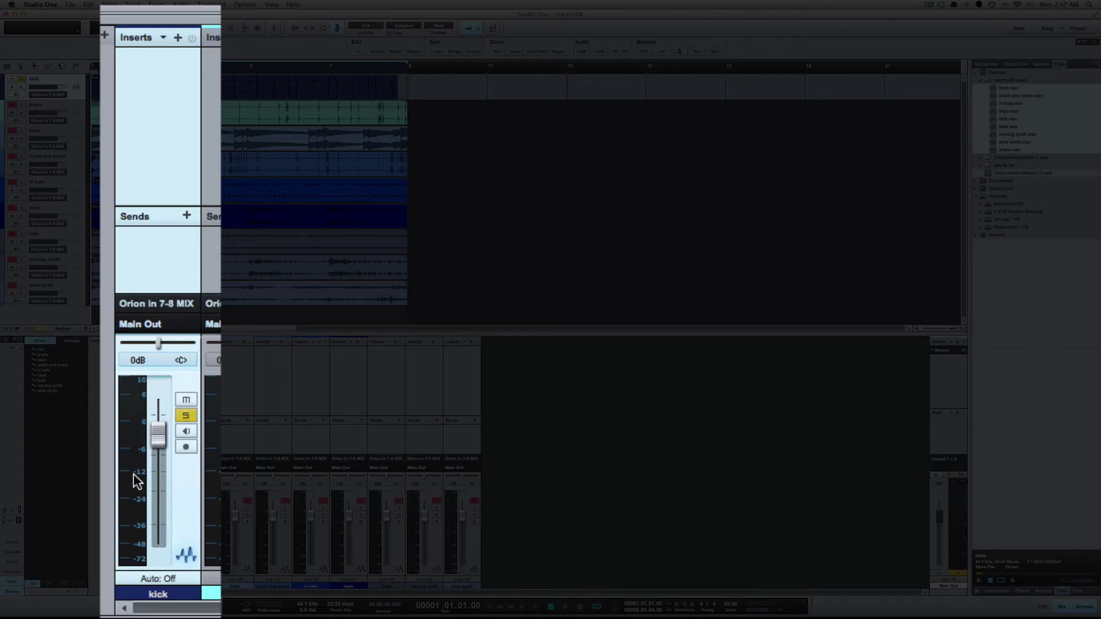
pyautogui.moveTo(133, 468)
pyautogui.press('space')
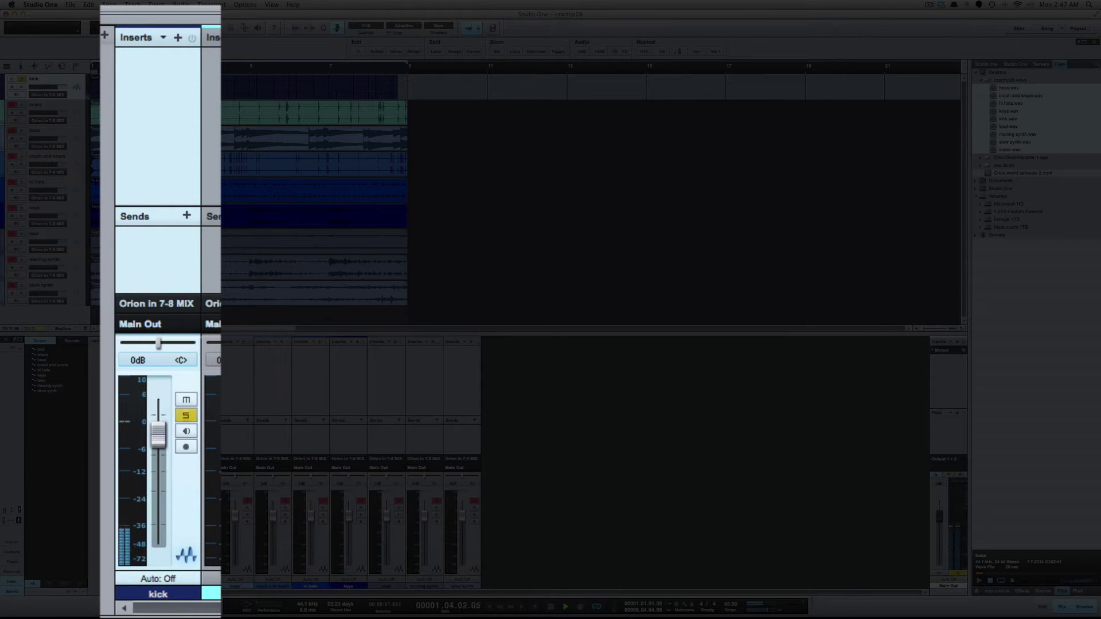
pyautogui.press('space')
# - Set the kick channel's input to mono Orion In 1 and compare it on playback
pyautogui.click(23, 97)
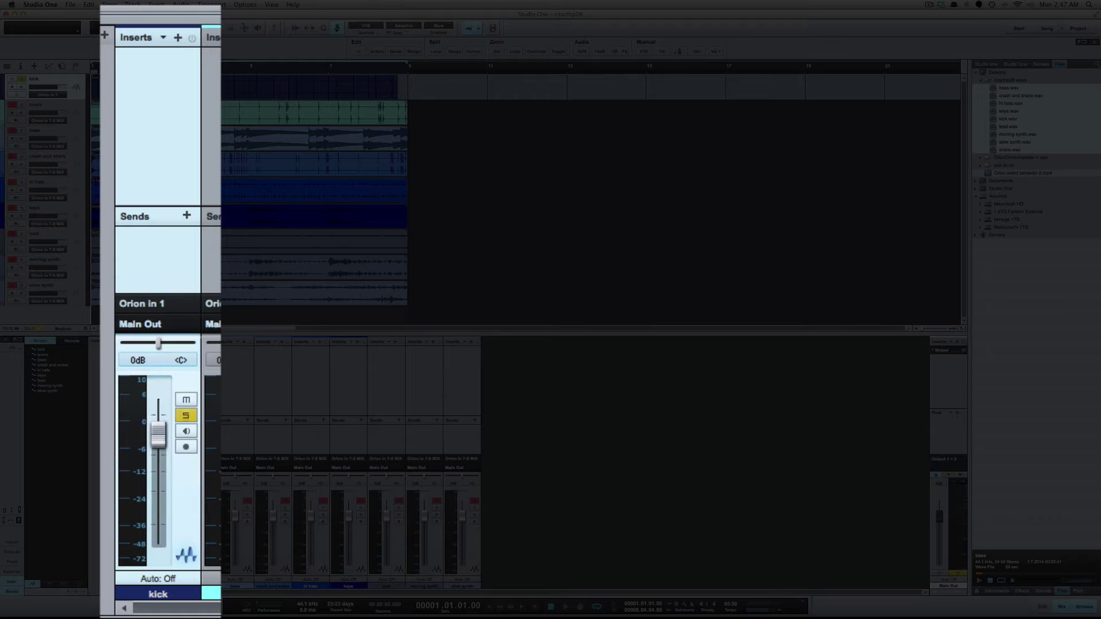
pyautogui.press('space')
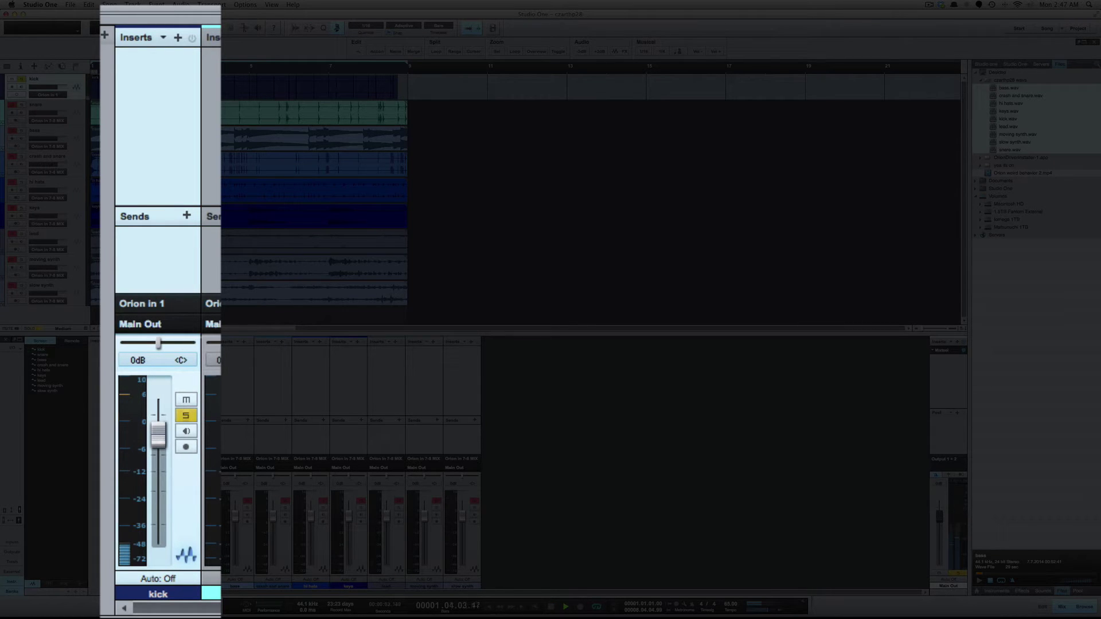
pyautogui.press('space')
pyautogui.click(136, 306)
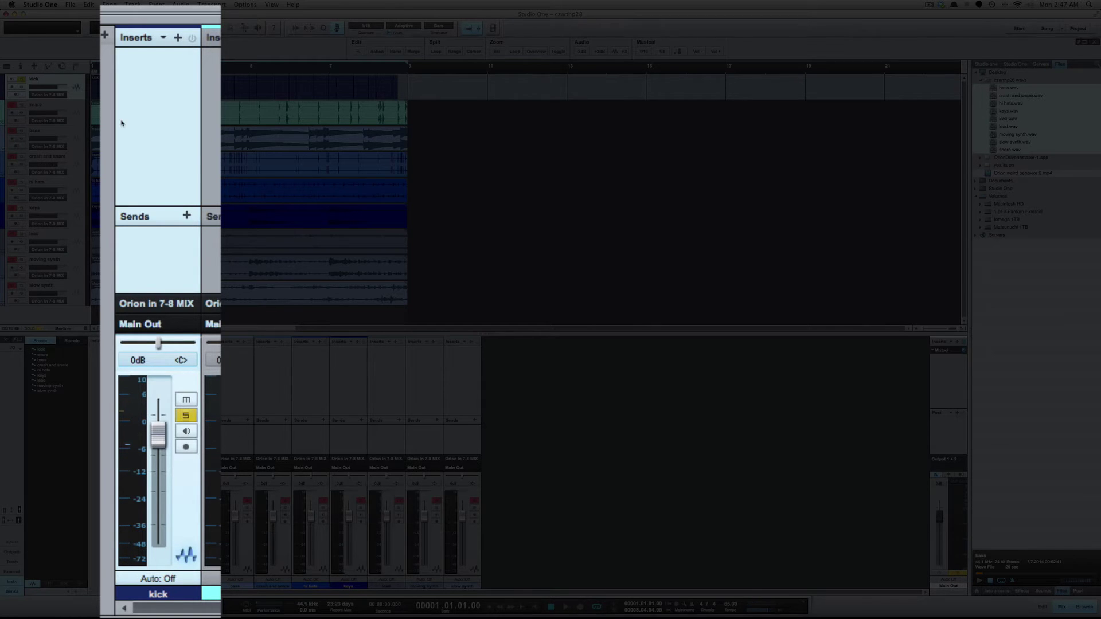
pyautogui.press('space')
pyautogui.press('space')
pyautogui.press('super+z')
pyautogui.press('space')
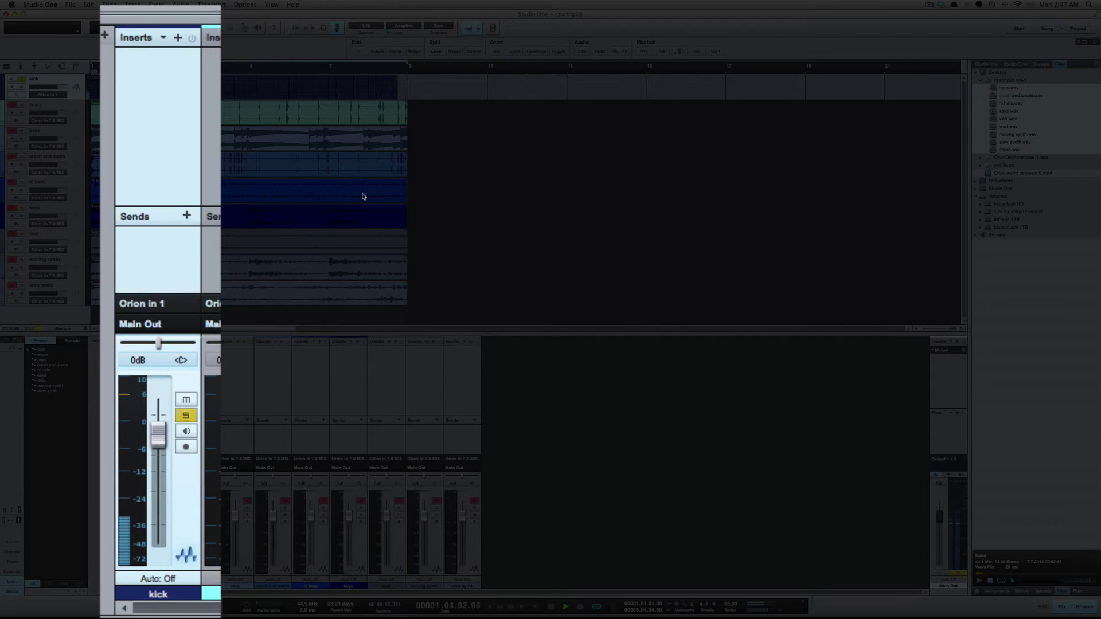
pyautogui.press('space')
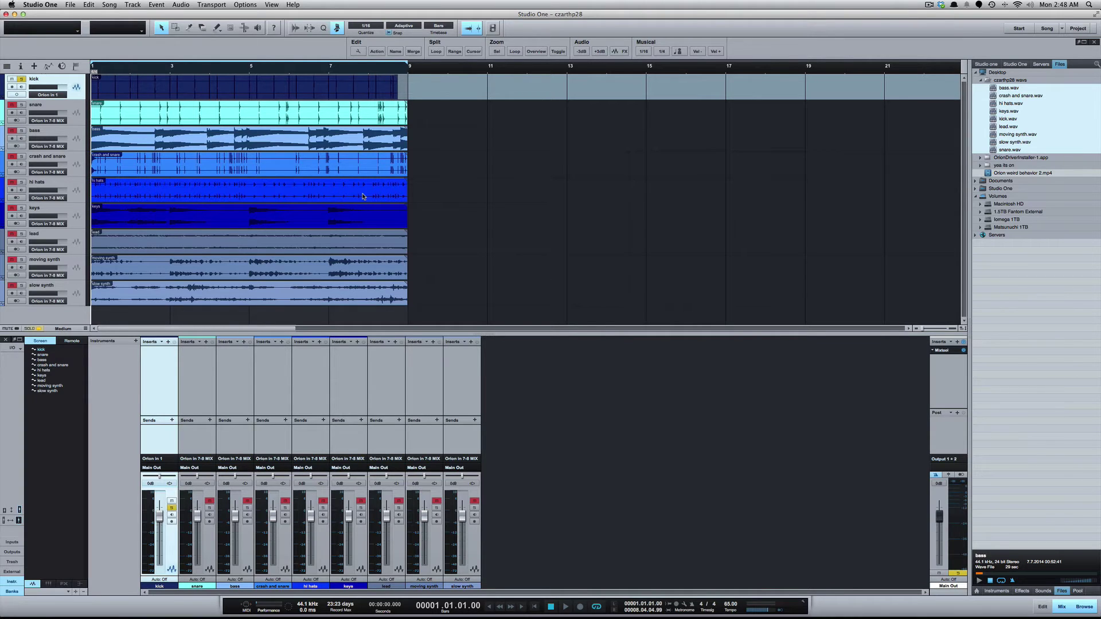
pyautogui.click(329, 92)
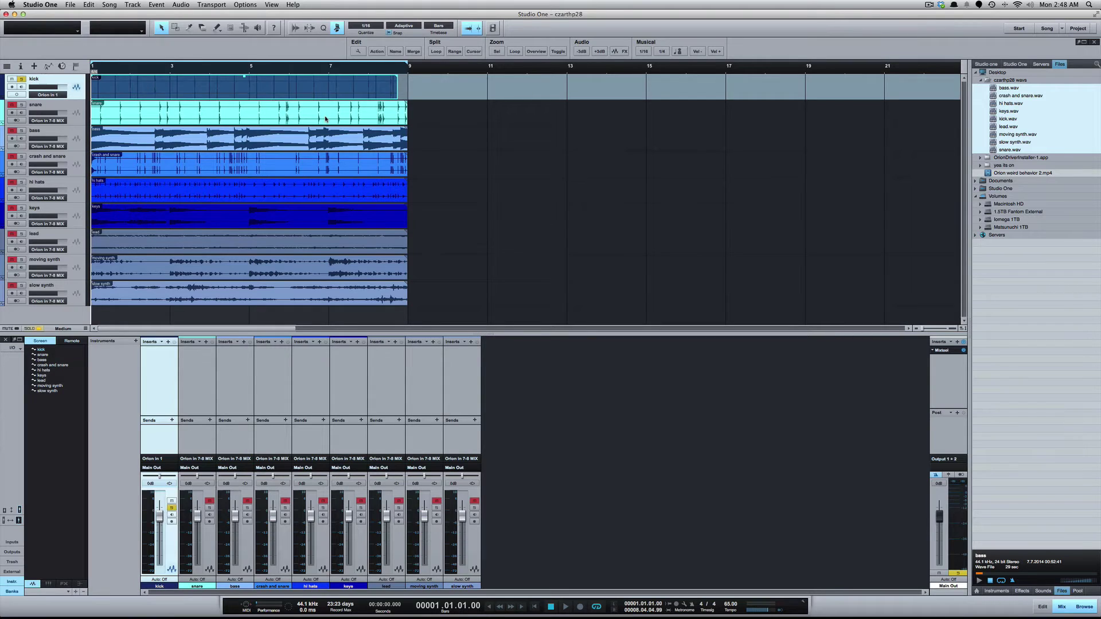
pyautogui.click(325, 119)
pyautogui.click(329, 135)
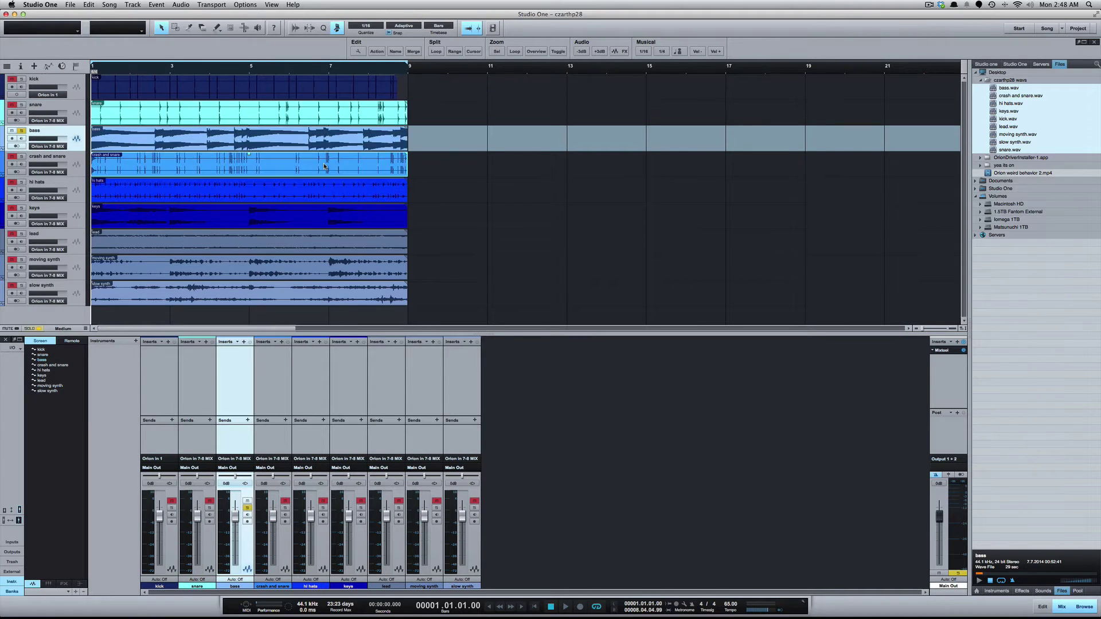
pyautogui.click(324, 166)
pyautogui.click(322, 143)
pyautogui.click(320, 124)
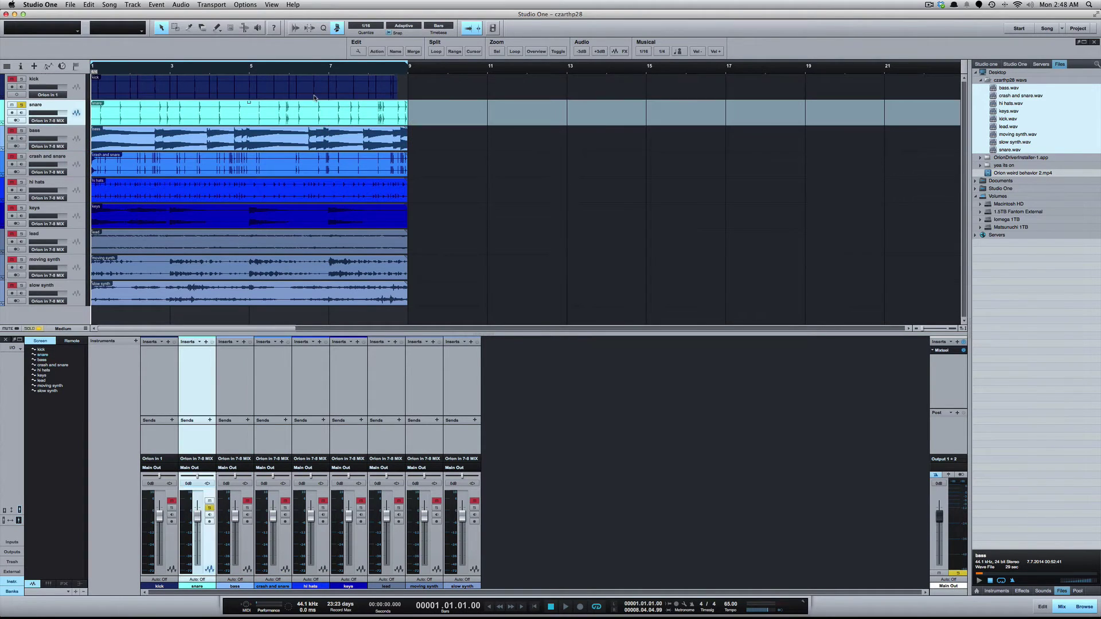
pyautogui.click(314, 98)
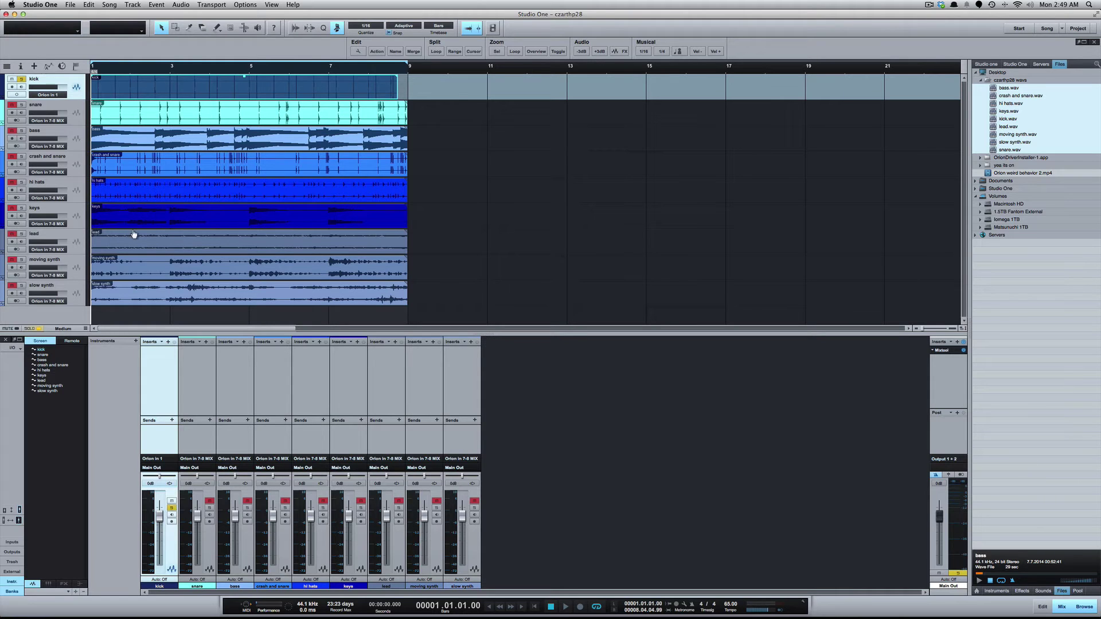
pyautogui.click(72, 261)
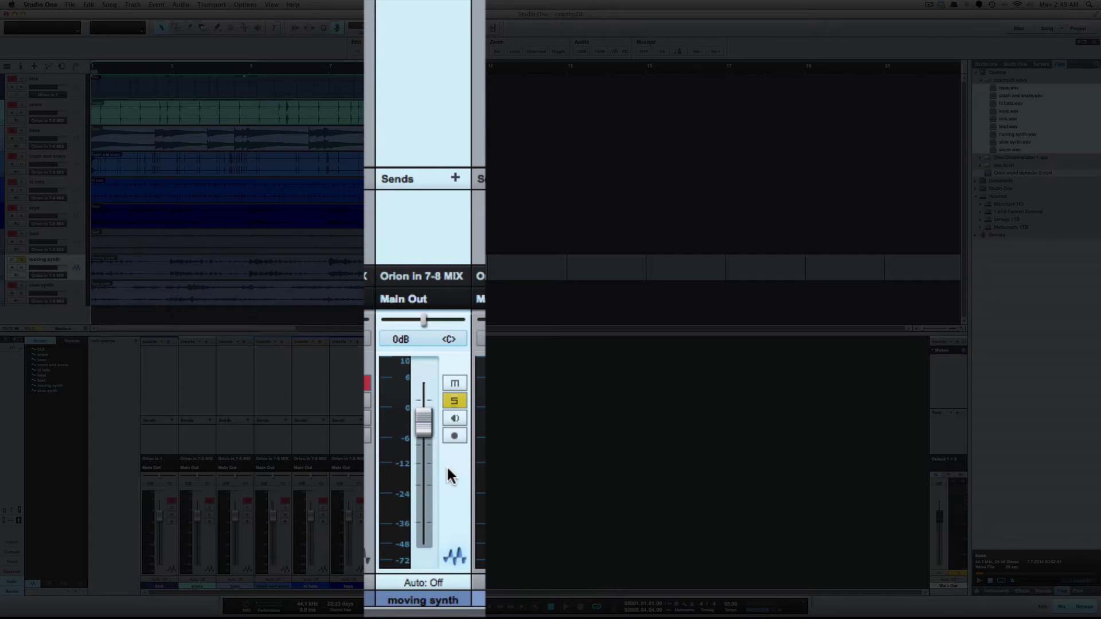
pyautogui.press('space')
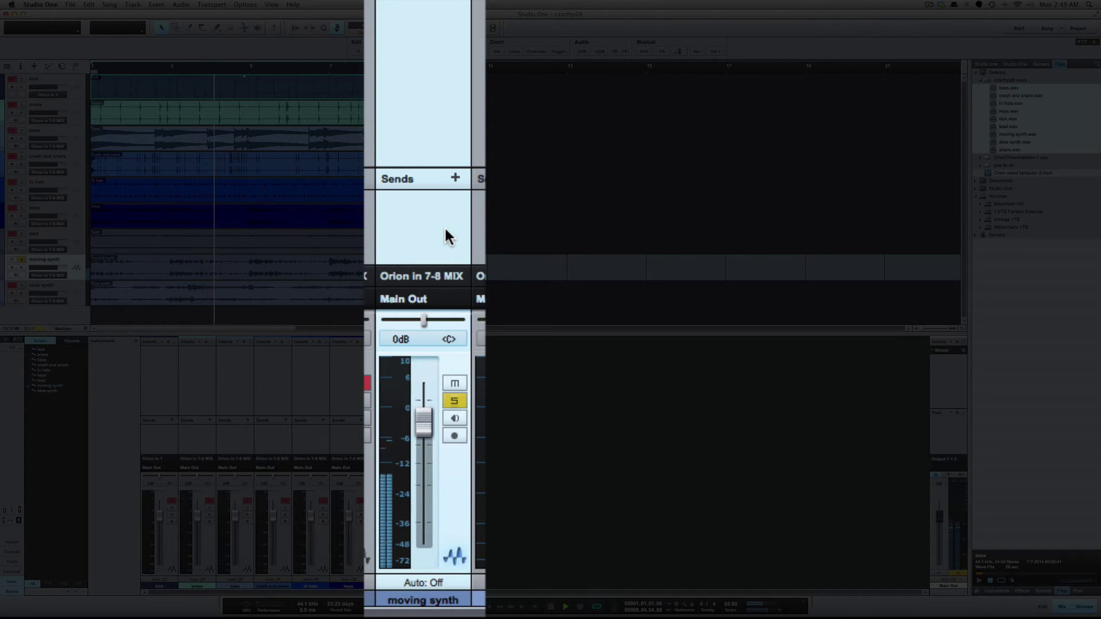
pyautogui.press('space')
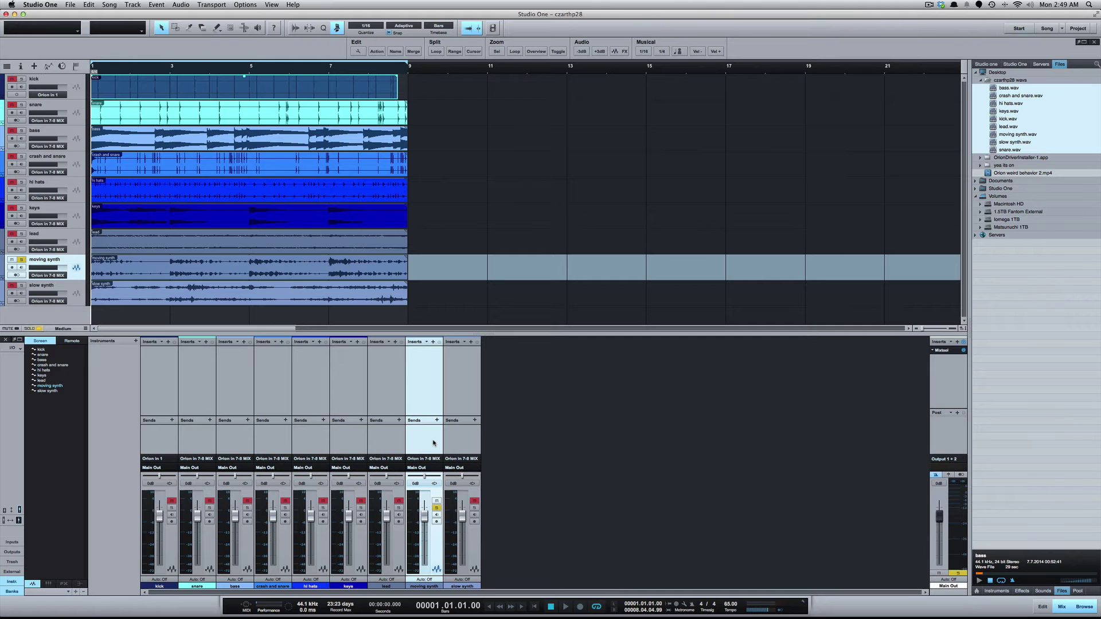
pyautogui.click(70, 210)
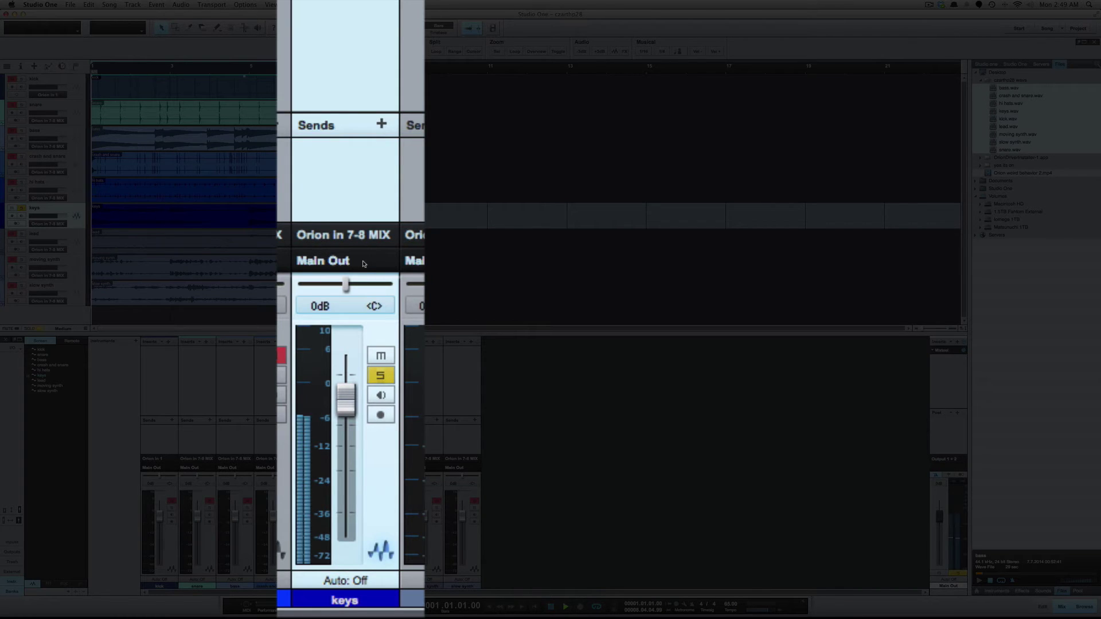
pyautogui.press('space')
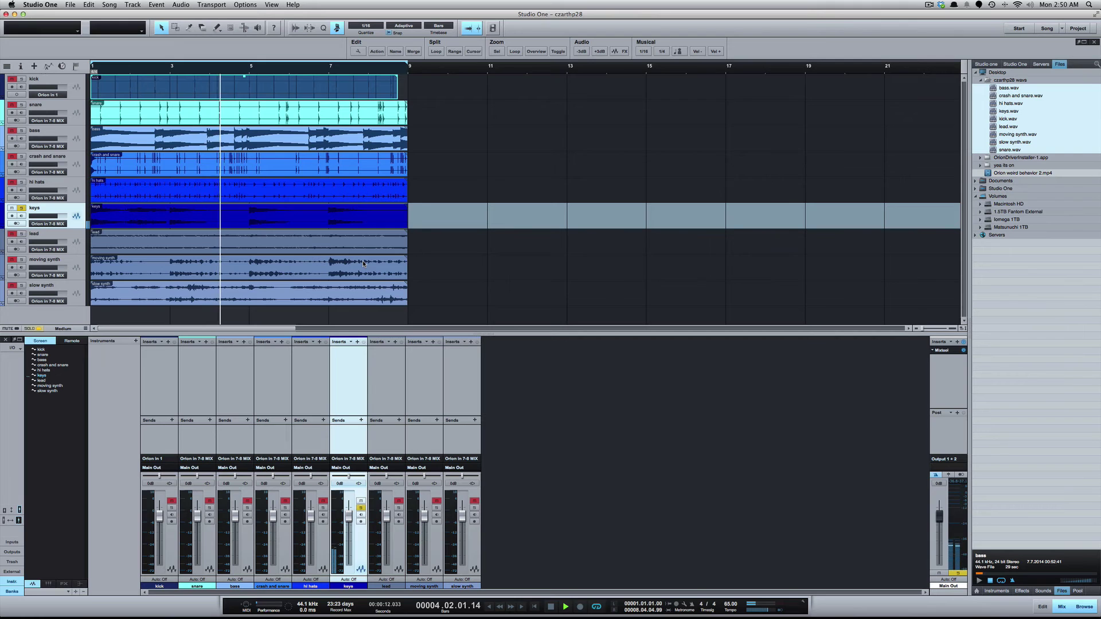
pyautogui.press('space')
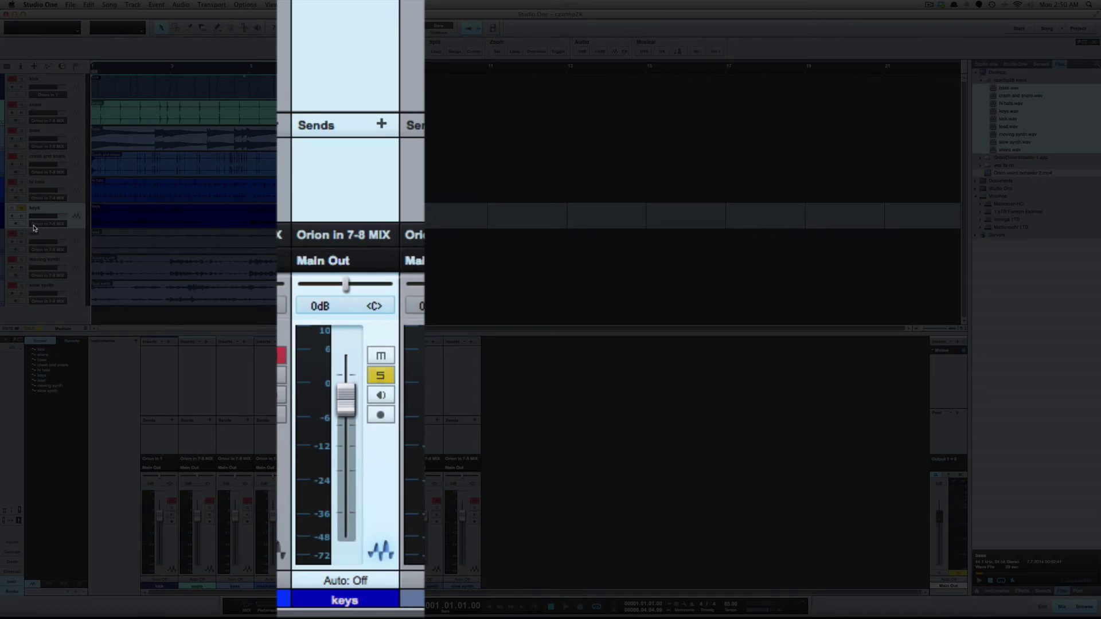
pyautogui.press('space')
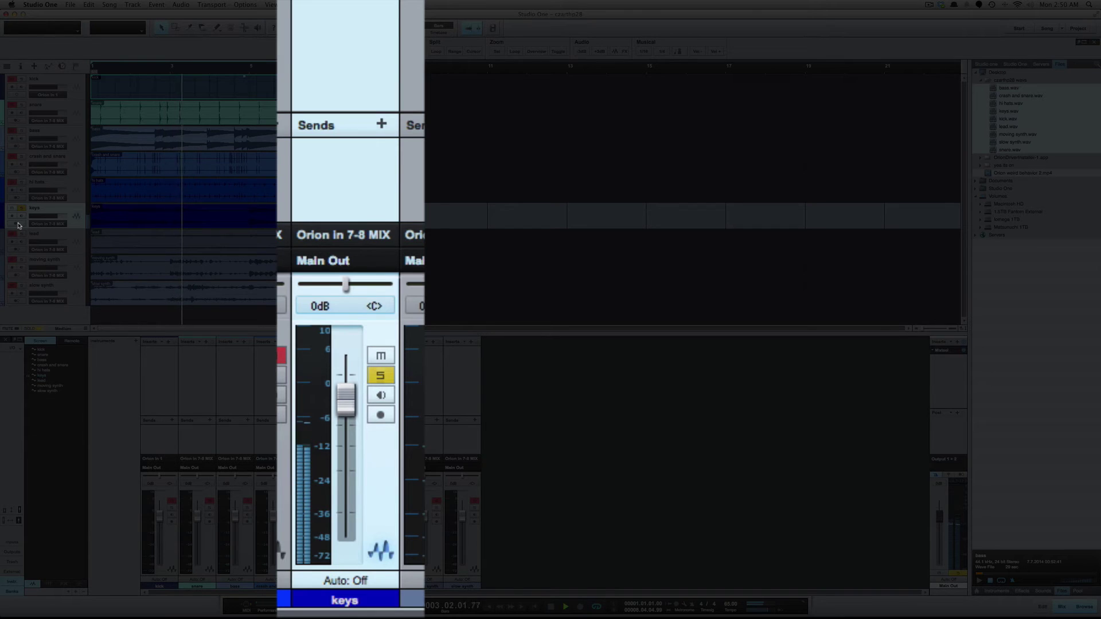
pyautogui.press('space')
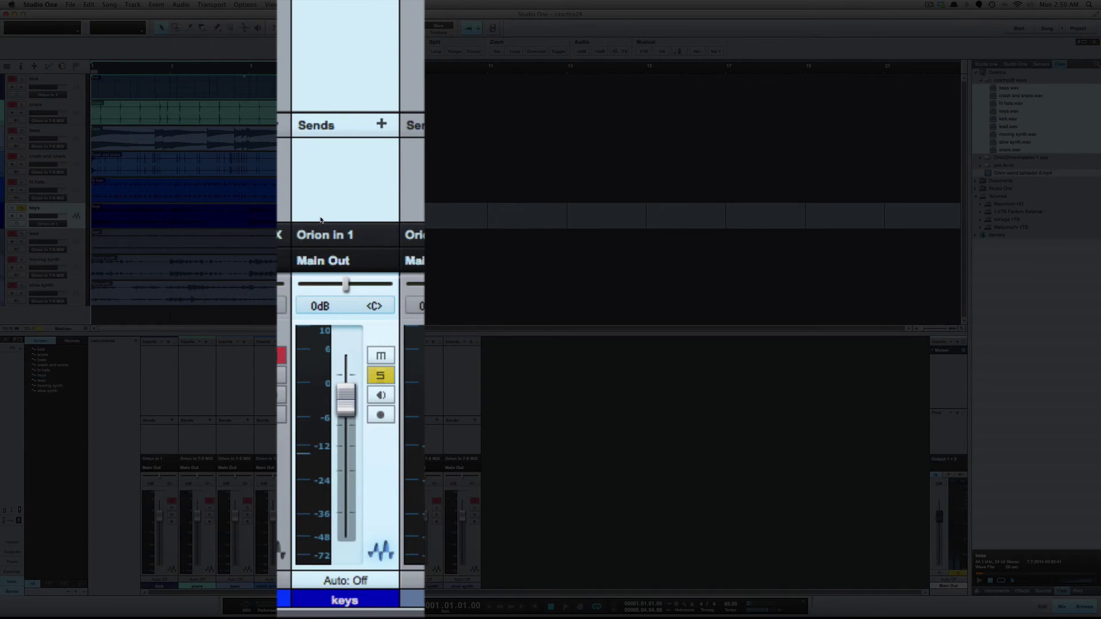
pyautogui.press('space')
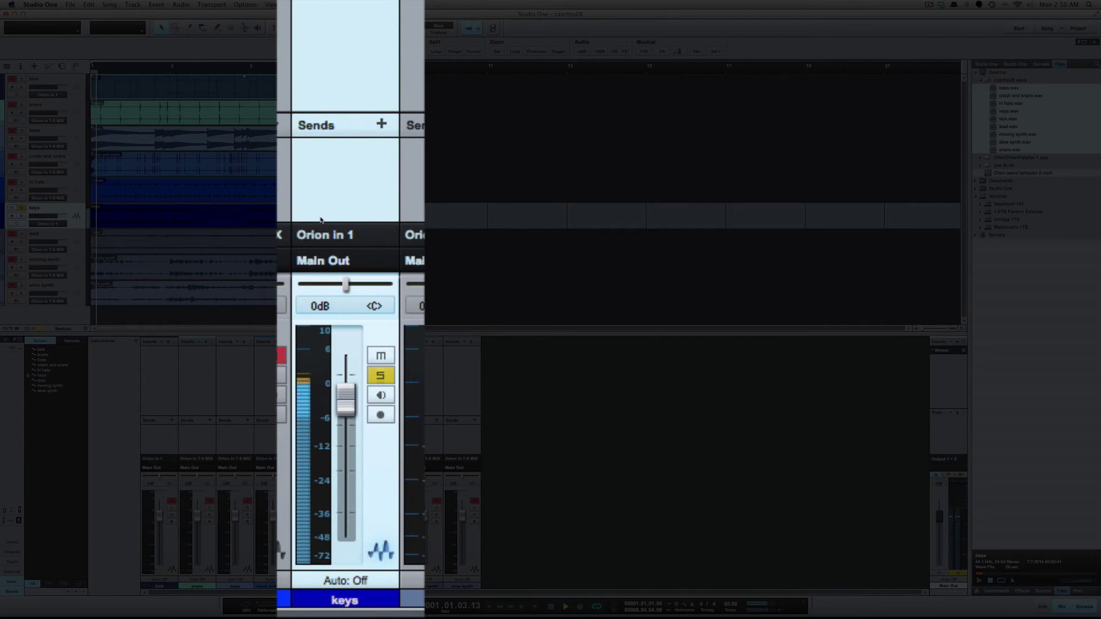
pyautogui.press('space')
pyautogui.click(20, 225)
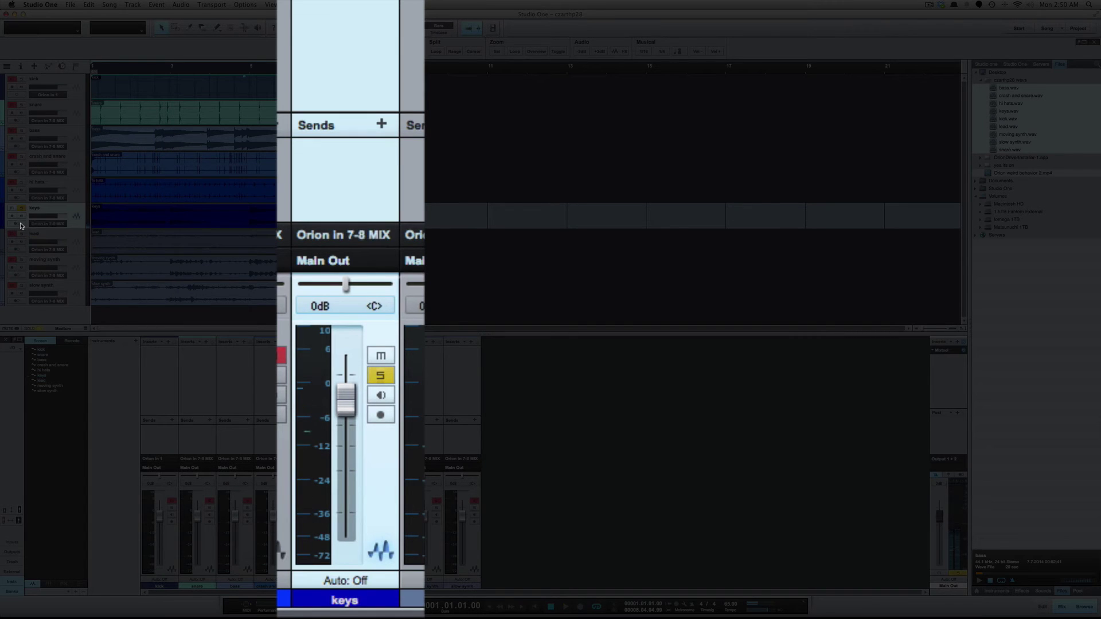
pyautogui.press('space')
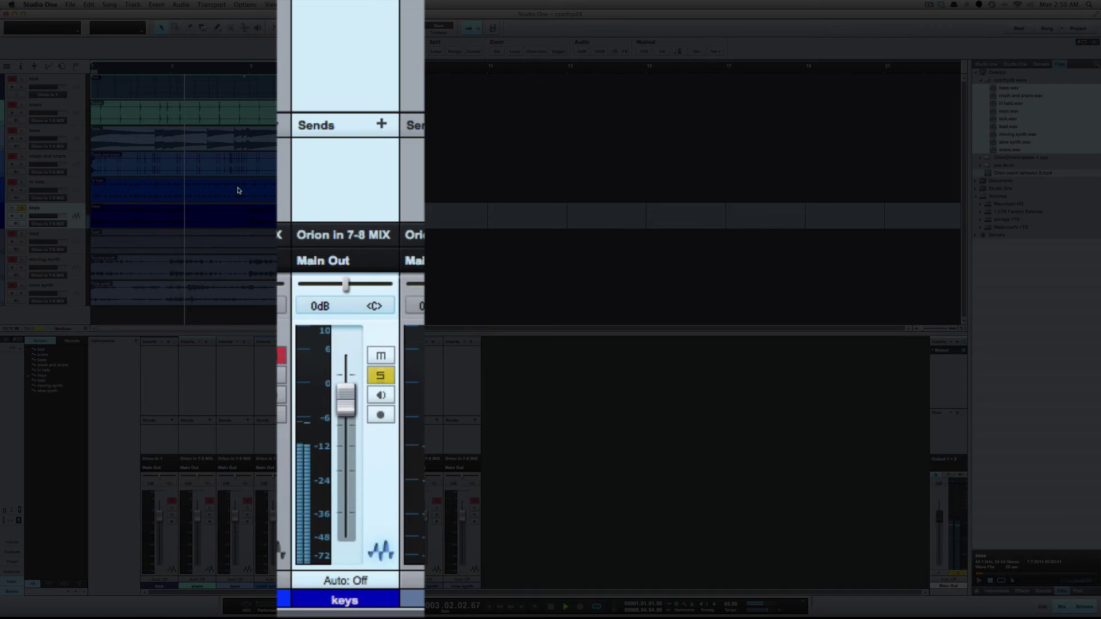
pyautogui.press('space')
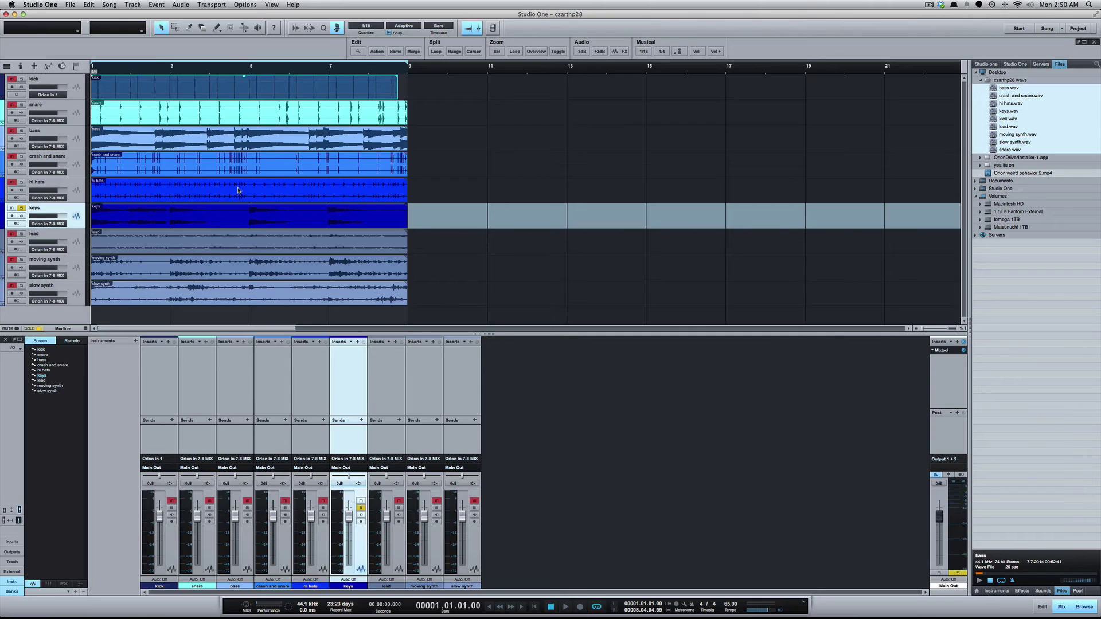
# - Split keys.wav into the mono files keys.L.wav and keys.R.wav
pyautogui.click(230, 217)
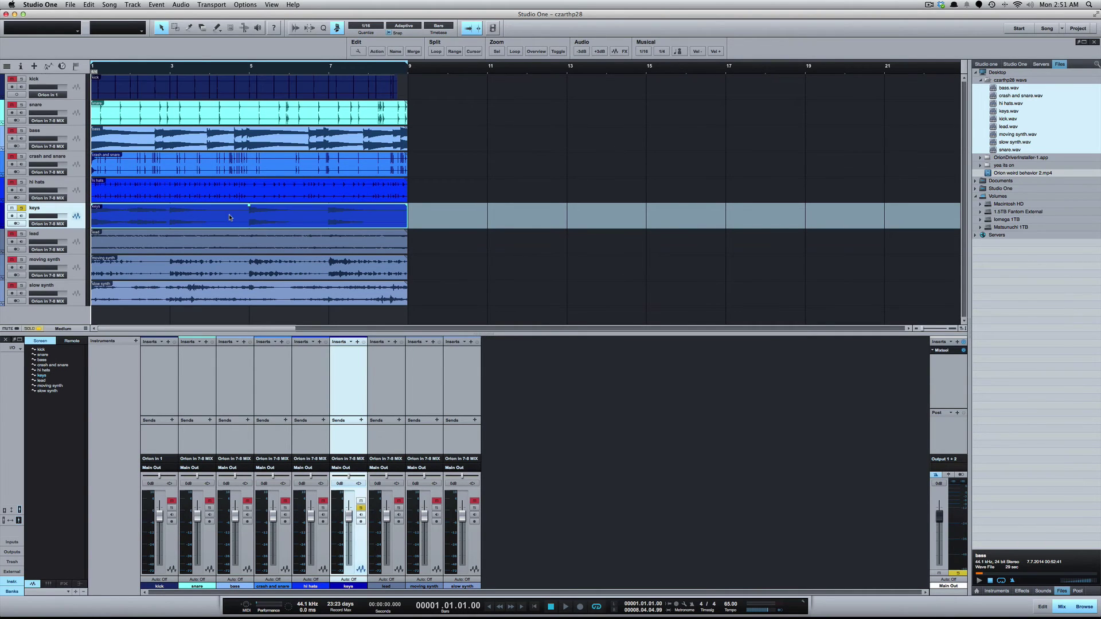
pyautogui.click(1031, 118)
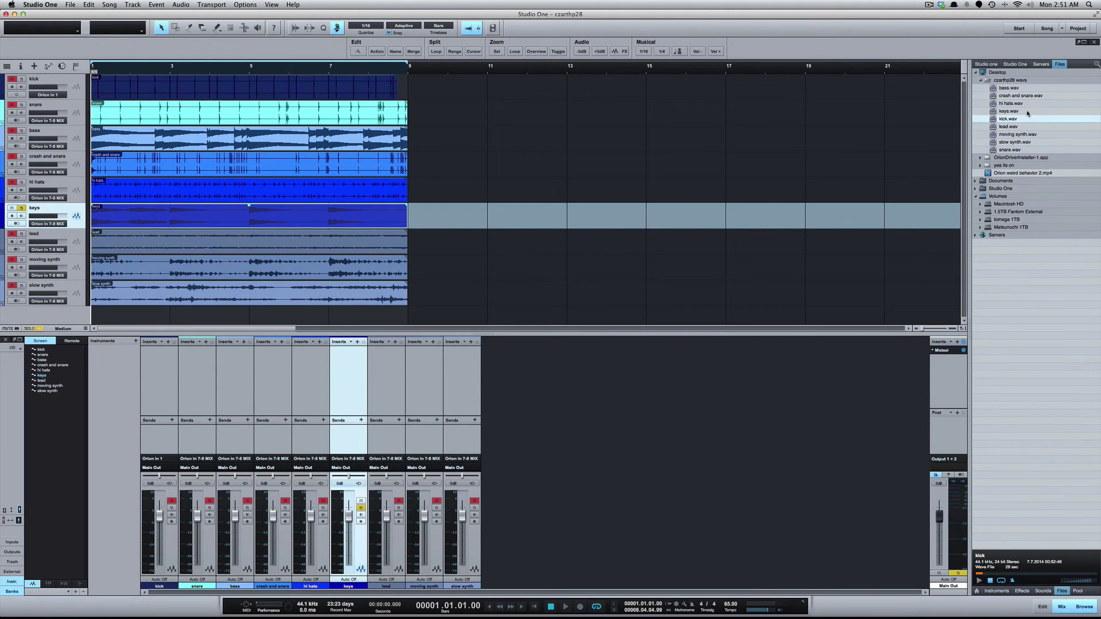
pyautogui.press('Up')
pyautogui.press('Up')
pyautogui.press('Up')
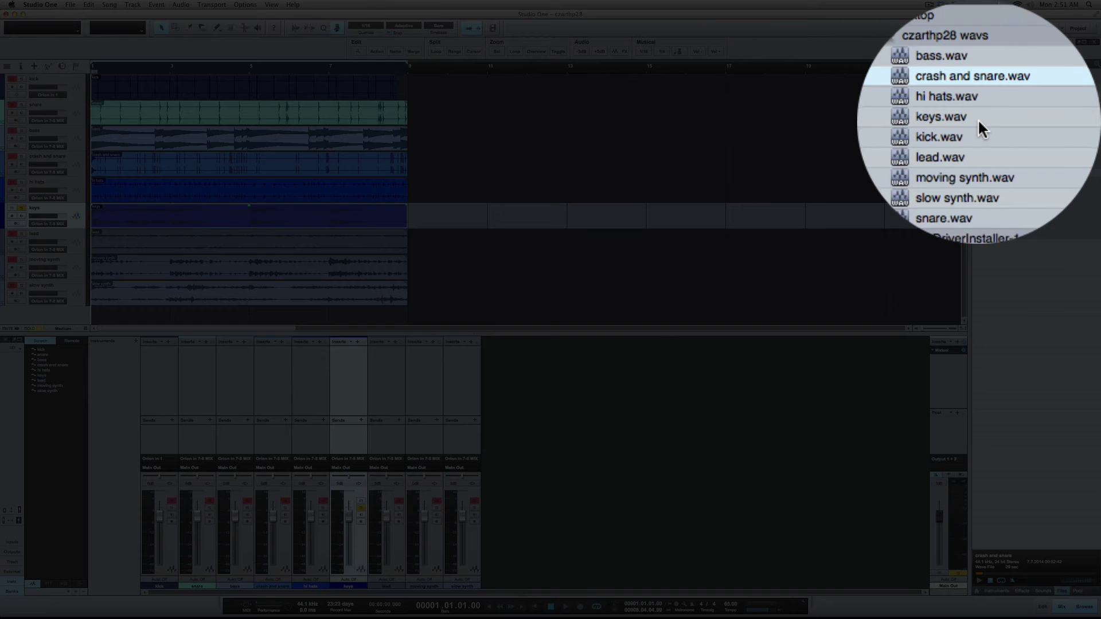
pyautogui.click(1023, 111)
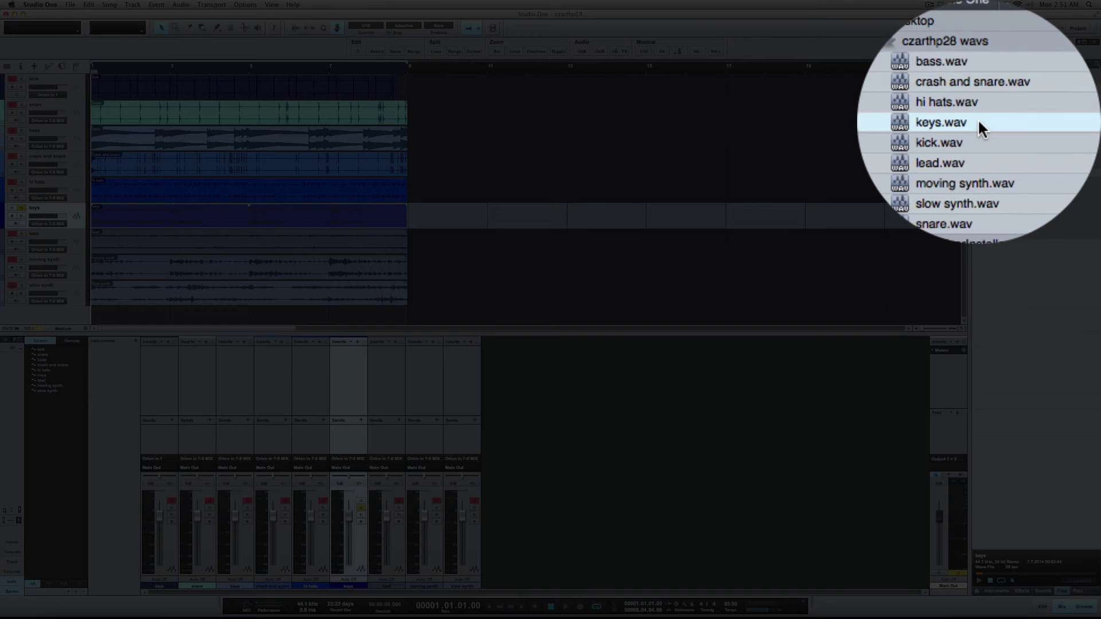
pyautogui.rightClick(978, 122)
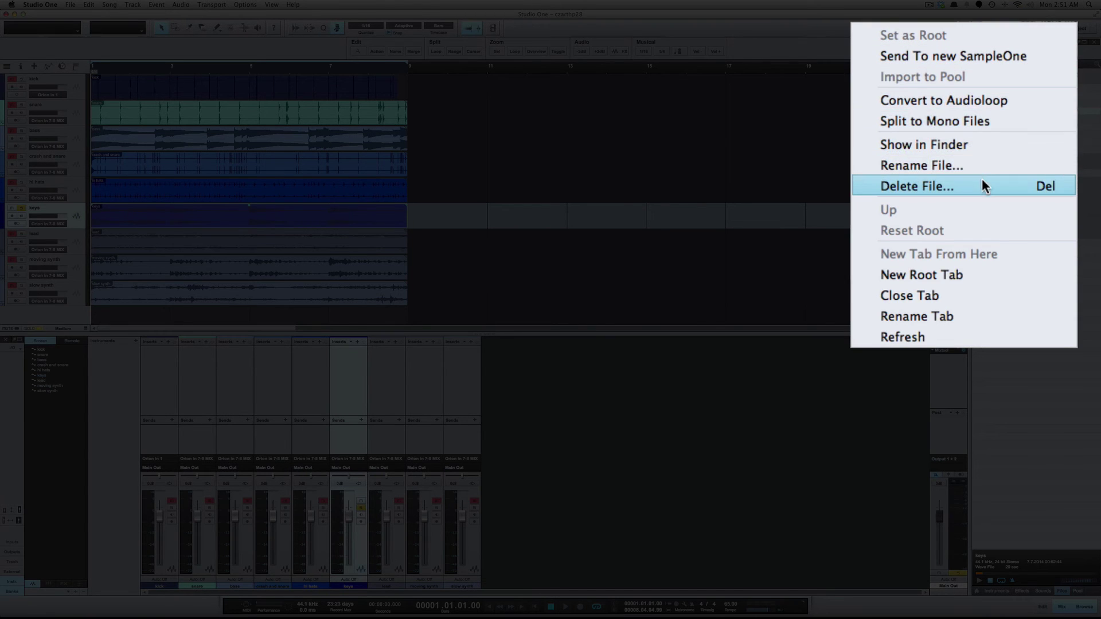
pyautogui.click(978, 122)
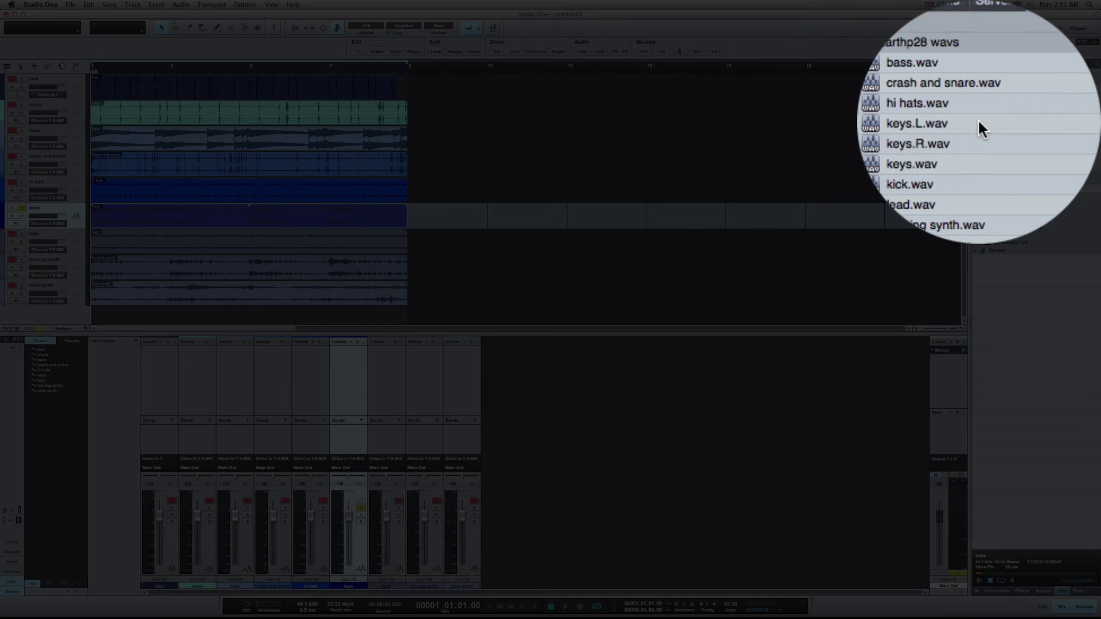
# - Add keys.L.wav and keys.R.wav to the song as new tracks below keys
pyautogui.click(1026, 111)
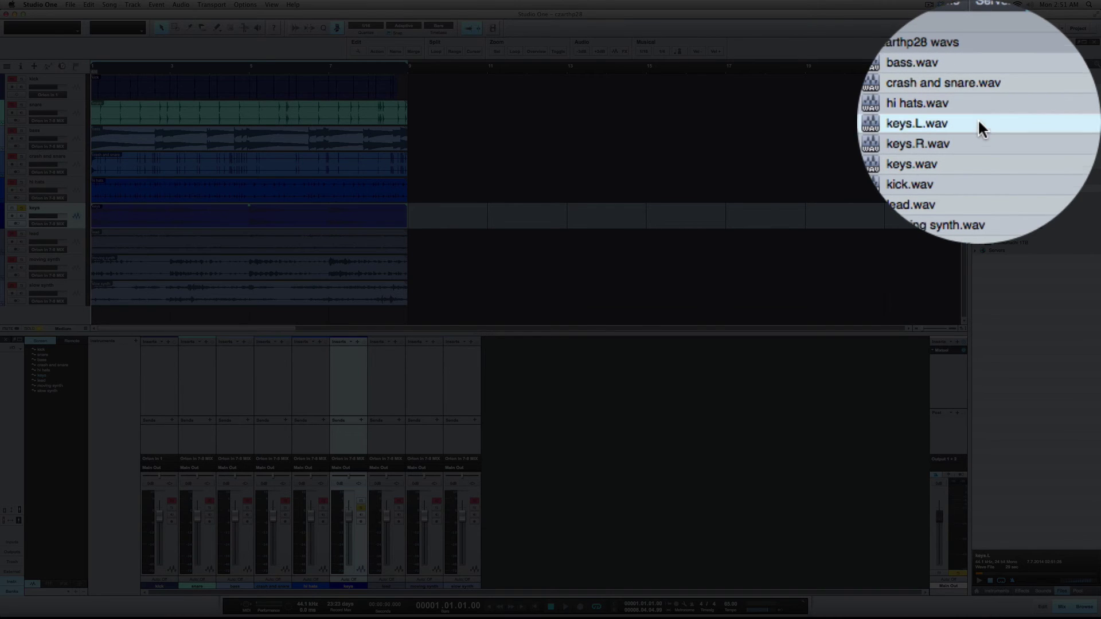
pyautogui.keyDown('shift'); pyautogui.click(1026, 118); pyautogui.keyUp('shift')
pyautogui.moveTo(1005, 110); pyautogui.dragTo(95, 237)
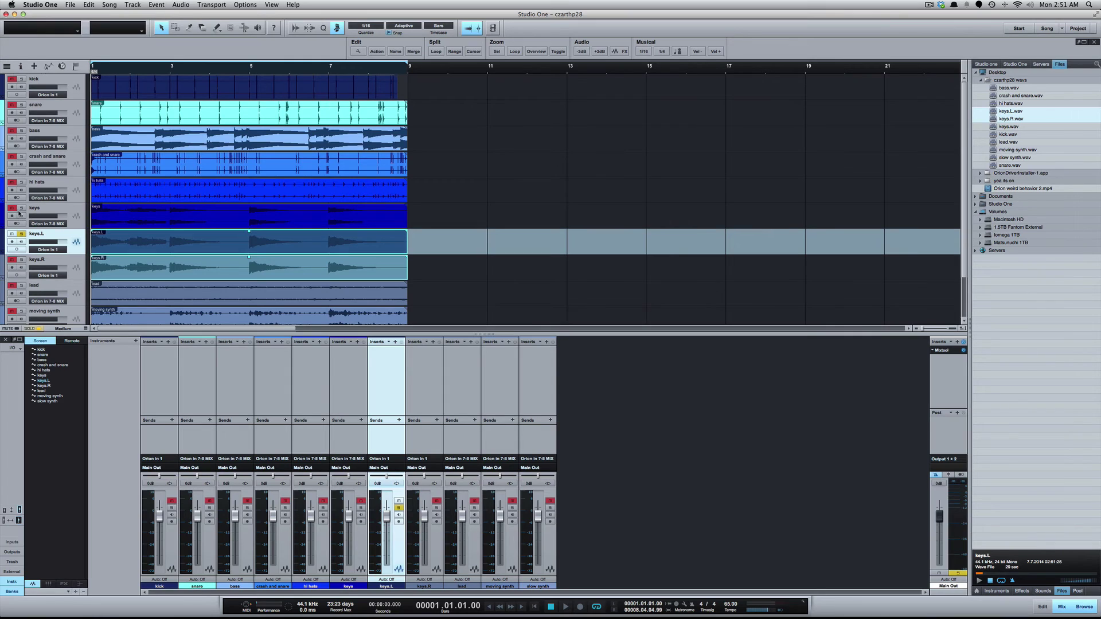
# - Mute the original keys event with the Mute tool, then return to the Arrow tool
pyautogui.click(14, 209)
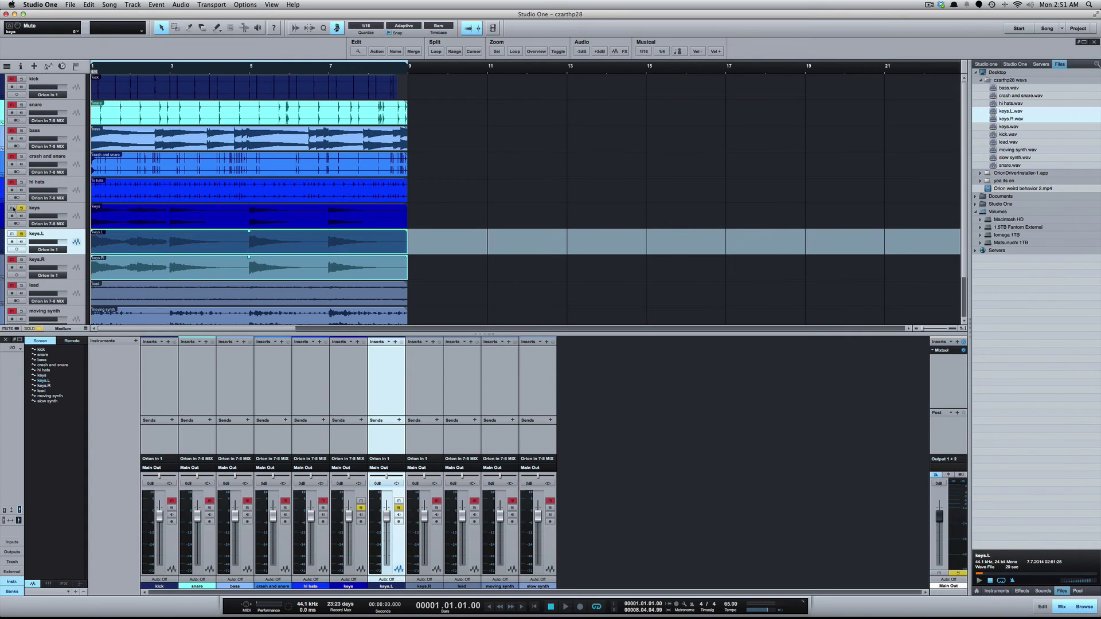
pyautogui.press('6')
pyautogui.click(164, 219)
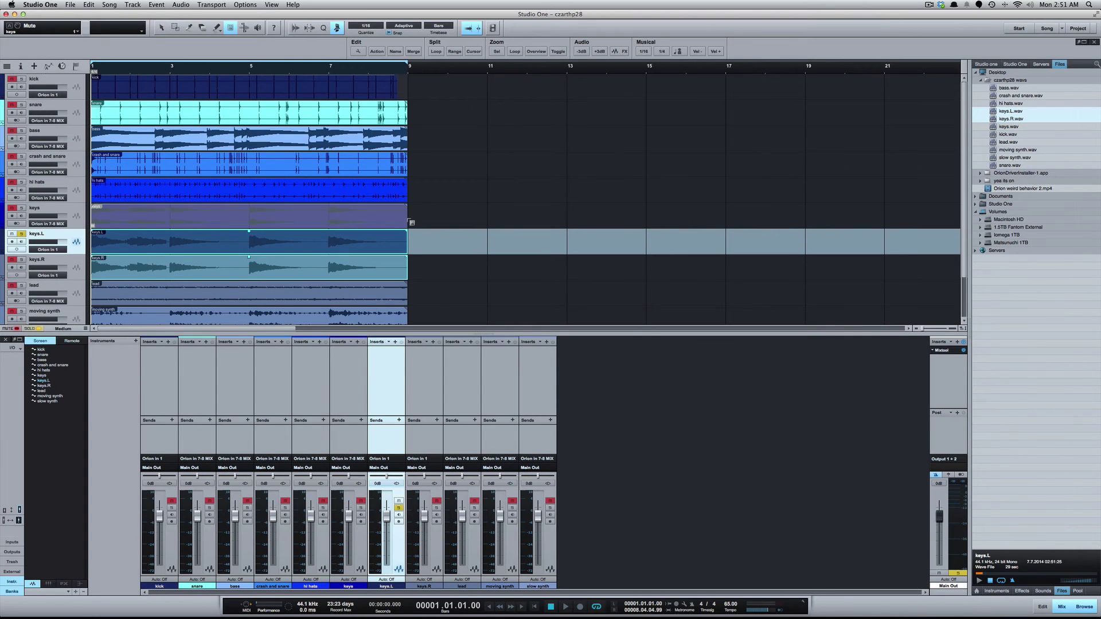
pyautogui.press('1')
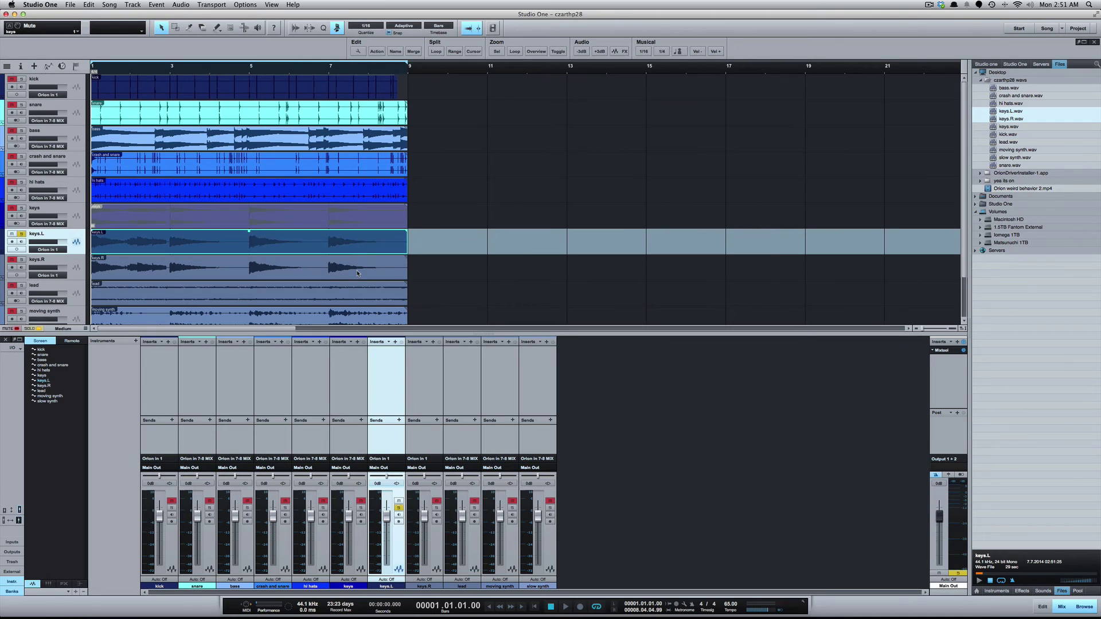
pyautogui.click(357, 273)
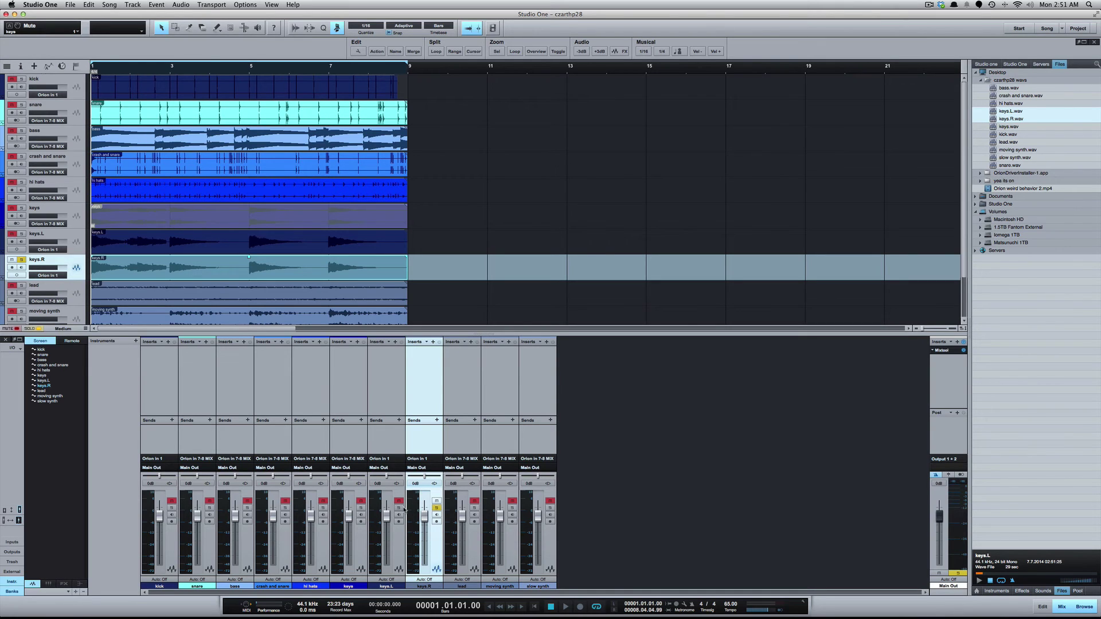
# - Pan the keys.L channel toward the left and audition it with the keys channel soloed
pyautogui.click(351, 453)
pyautogui.click(373, 442)
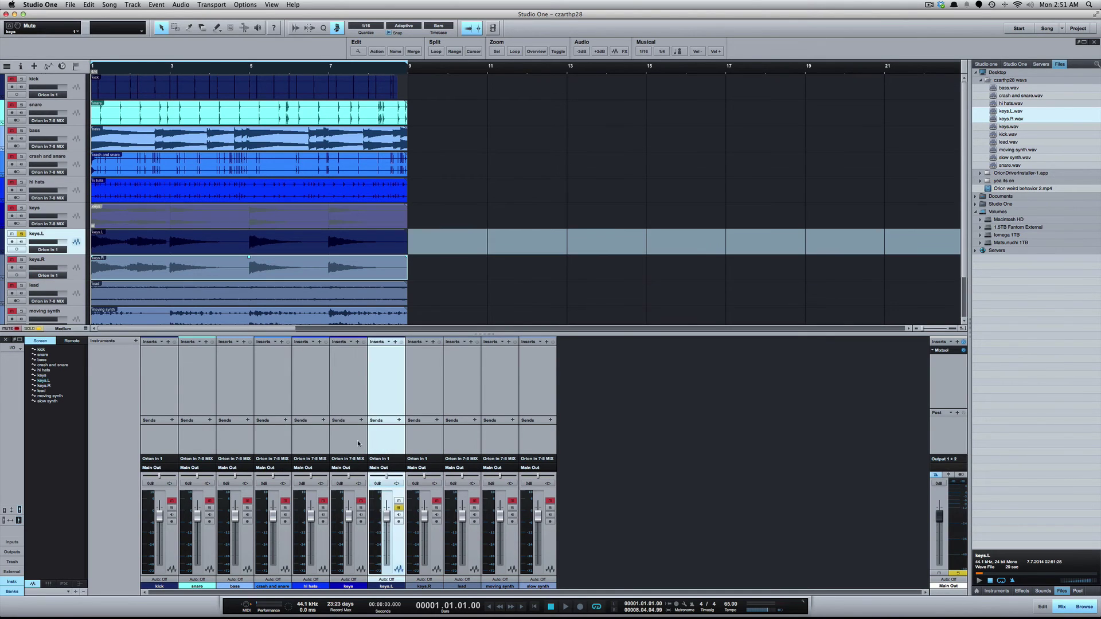
pyautogui.click(348, 443)
pyautogui.click(379, 443)
pyautogui.moveTo(349, 476); pyautogui.dragTo(408, 473)
pyautogui.press('space')
pyautogui.press('space')
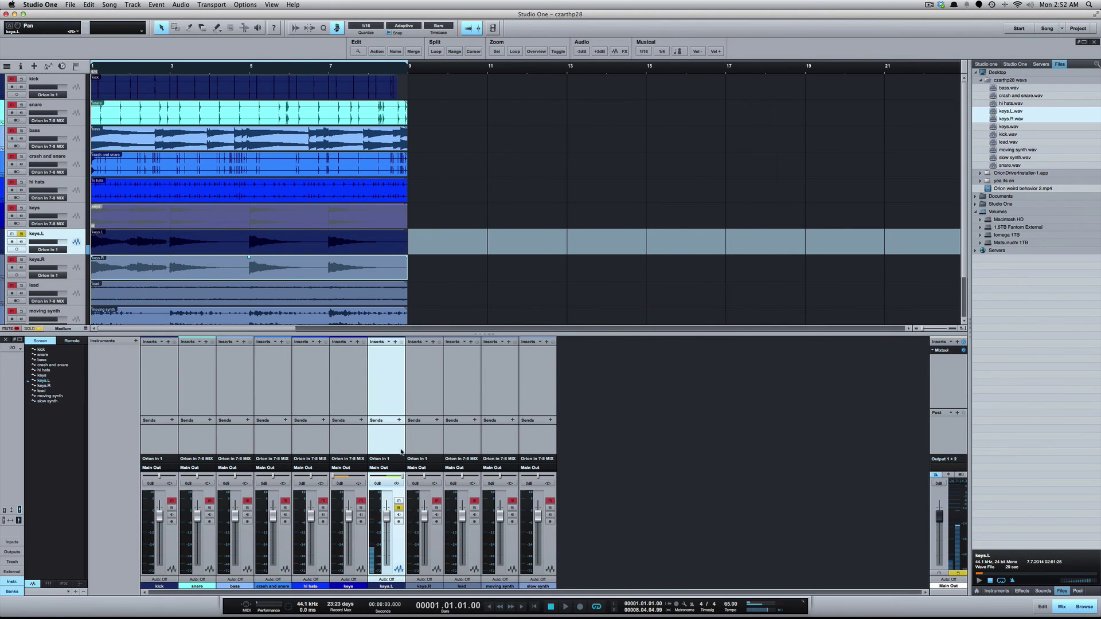
pyautogui.click(360, 508)
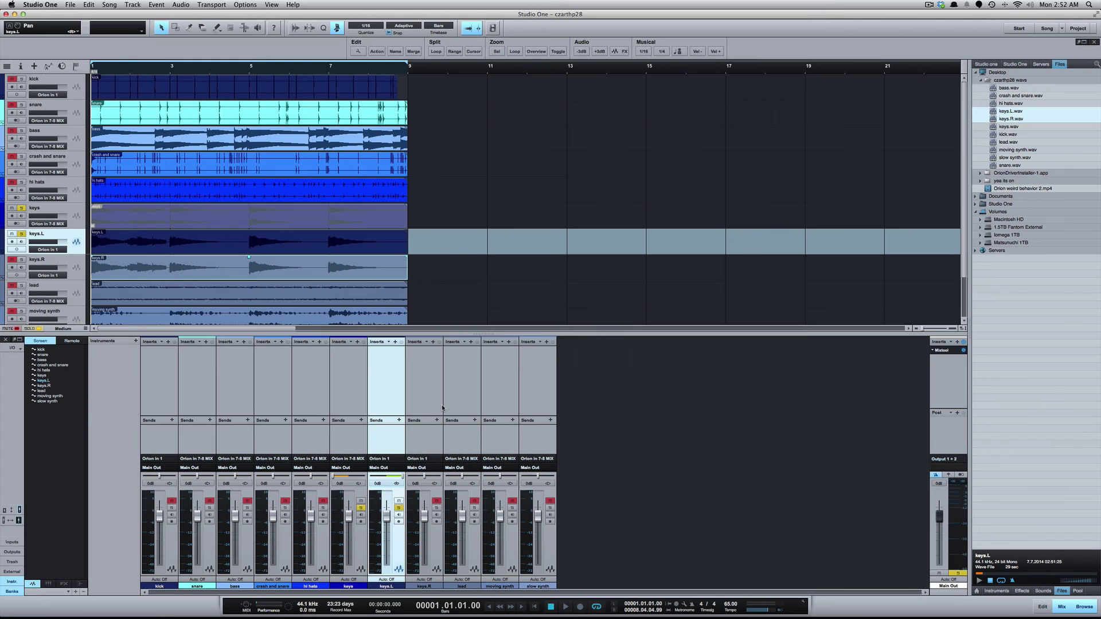
# - Pan keys.L hard left and keys.R hard right after listening to the split keys
pyautogui.click(352, 436)
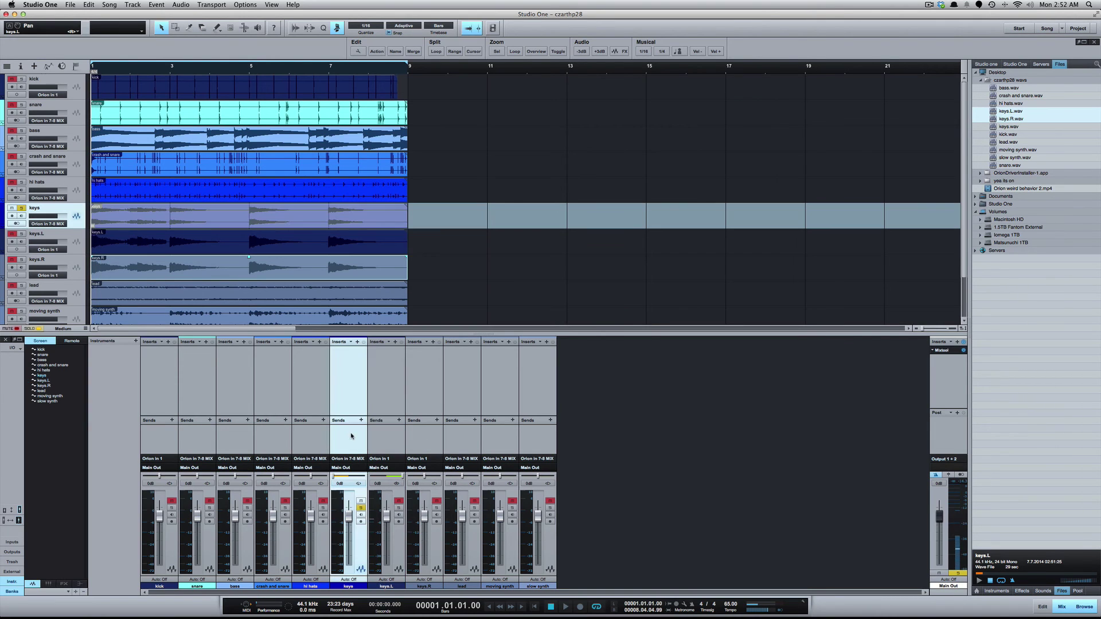
pyautogui.moveTo(375, 558)
pyautogui.click(386, 445)
pyautogui.keyDown('shift'); pyautogui.click(425, 434); pyautogui.keyUp('shift')
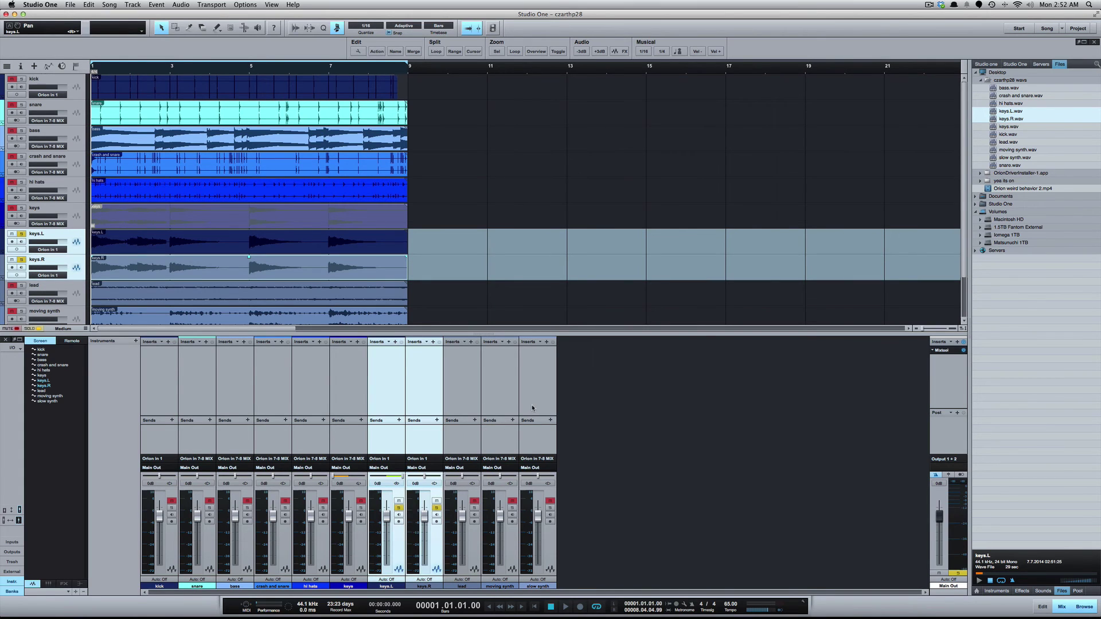
pyautogui.press('space')
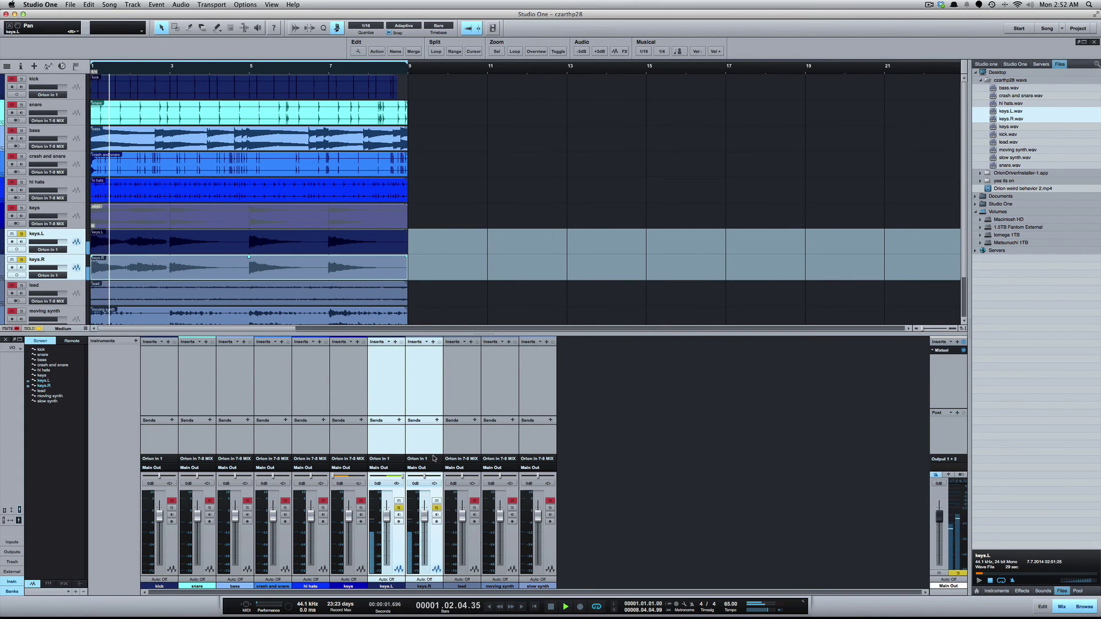
pyautogui.press('space')
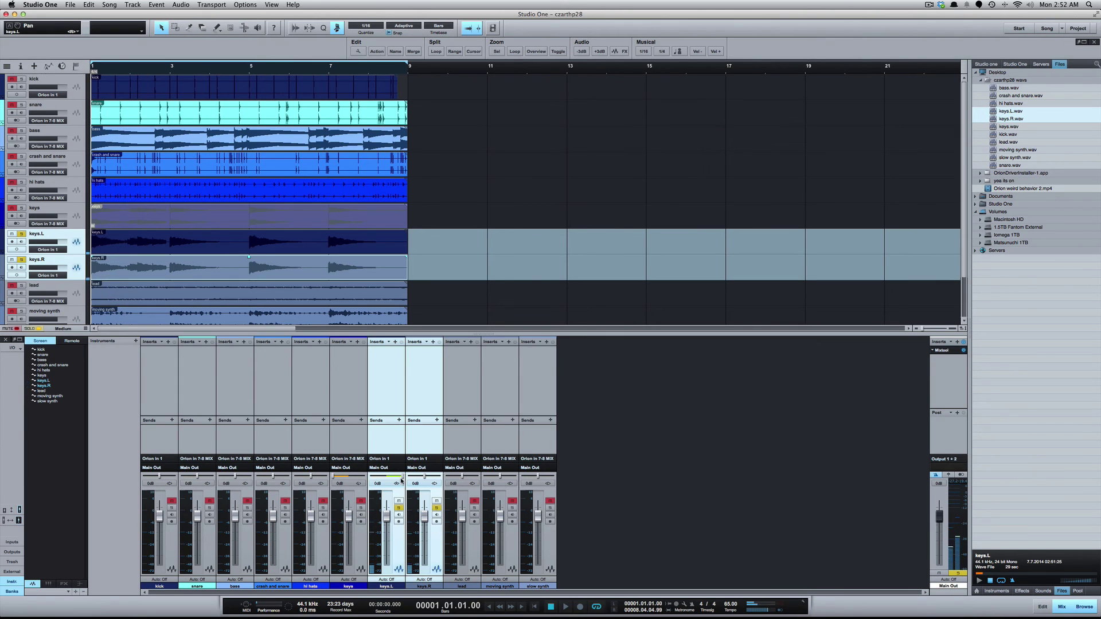
pyautogui.moveTo(401, 481); pyautogui.dragTo(349, 477)
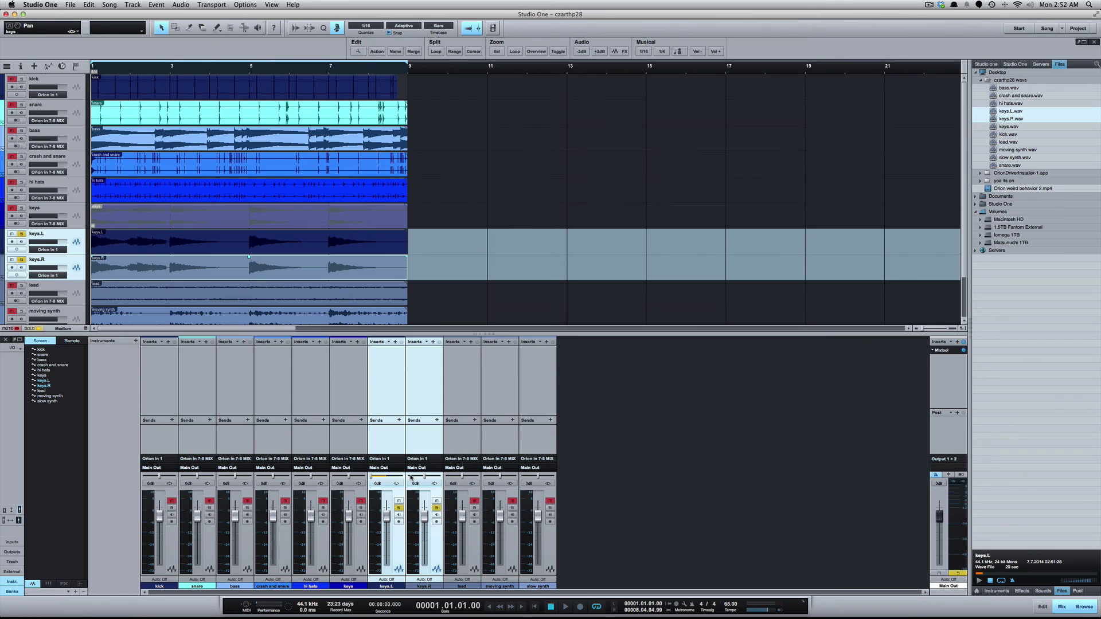
pyautogui.moveTo(422, 477); pyautogui.dragTo(445, 477)
# - Narrow the keys.L pan to about L50 and compare the stereo spread on playback
pyautogui.press('space')
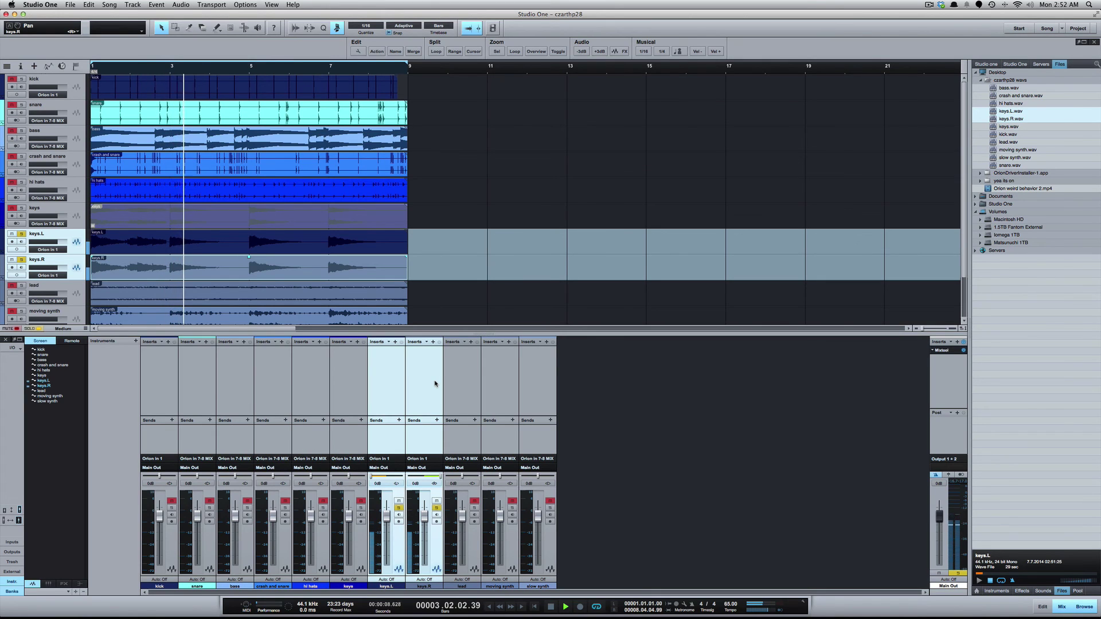
pyautogui.press('space')
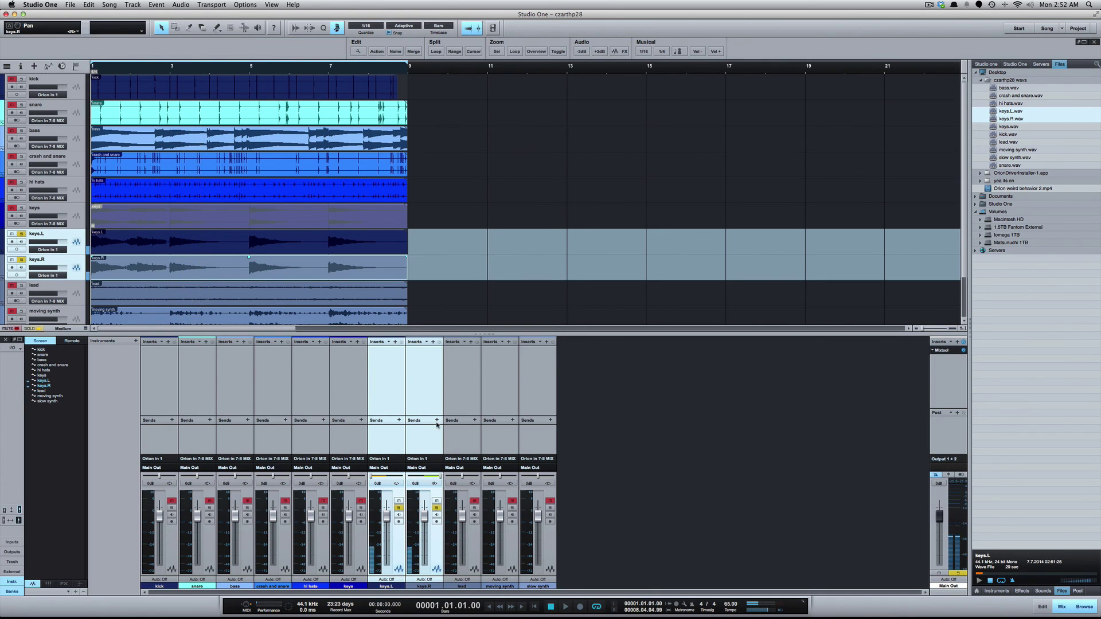
pyautogui.moveTo(373, 478); pyautogui.dragTo(432, 479)
pyautogui.press('space')
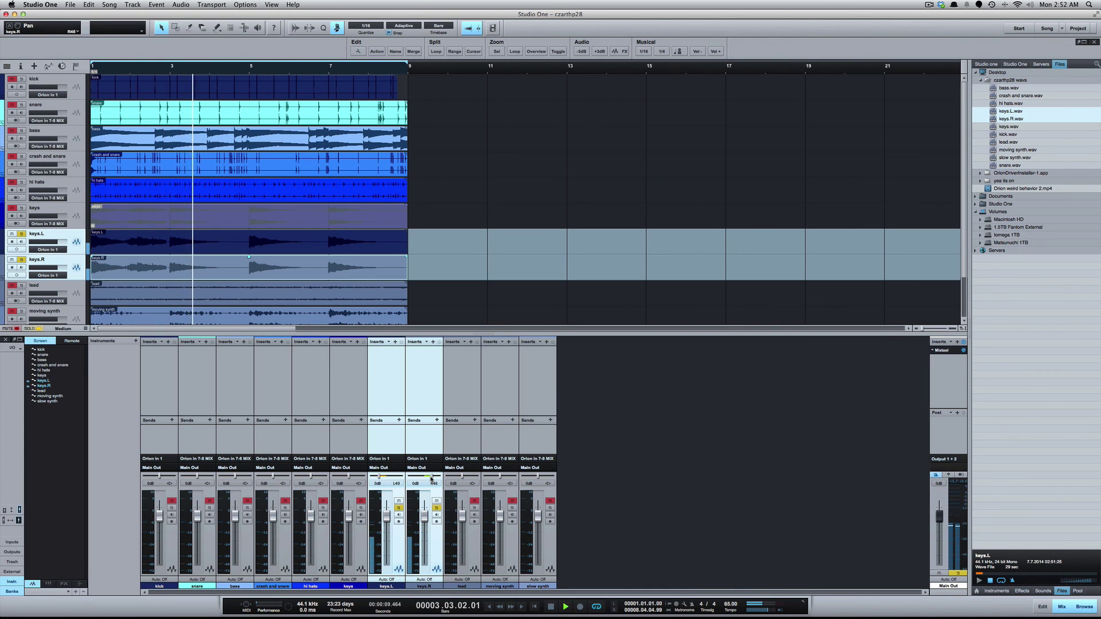
pyautogui.press('space')
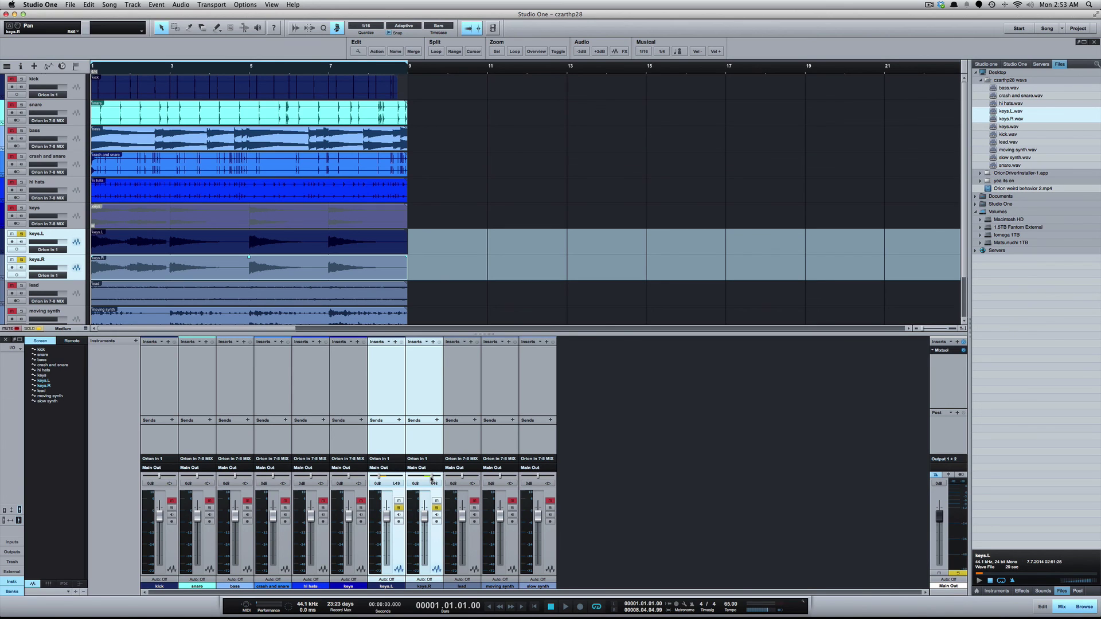
pyautogui.scroll(-2, 469, 302)
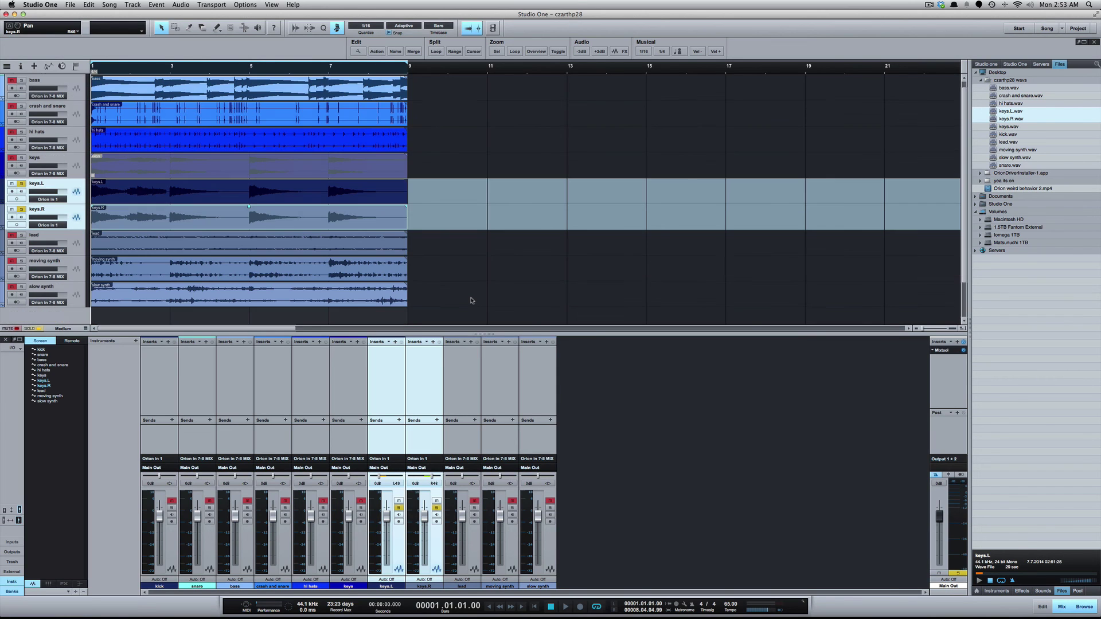